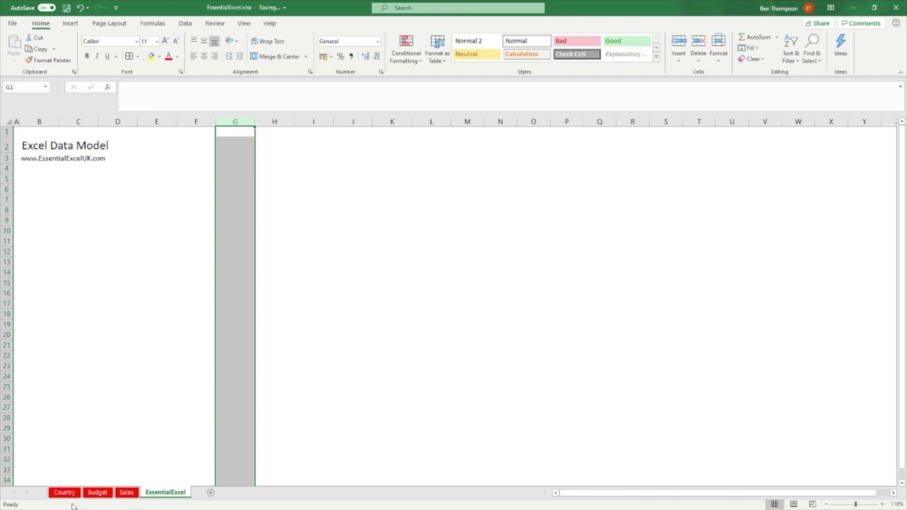
Step: Review the data tables on the Sales, Budget and Country sheets
left_click(123, 493)
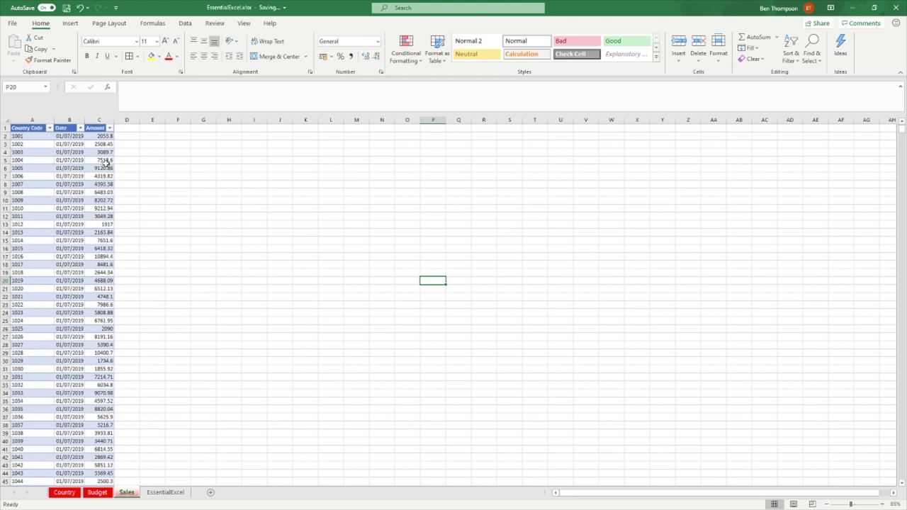
left_click(99, 494)
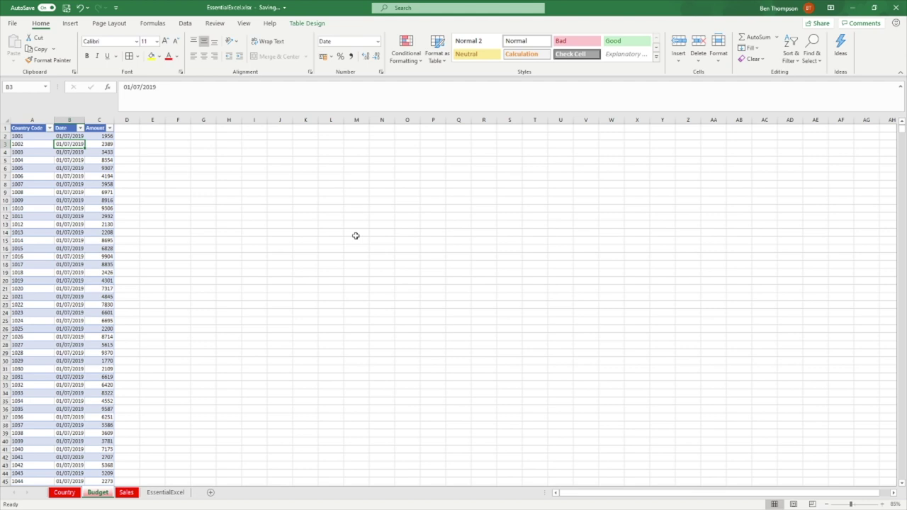
left_click(65, 493)
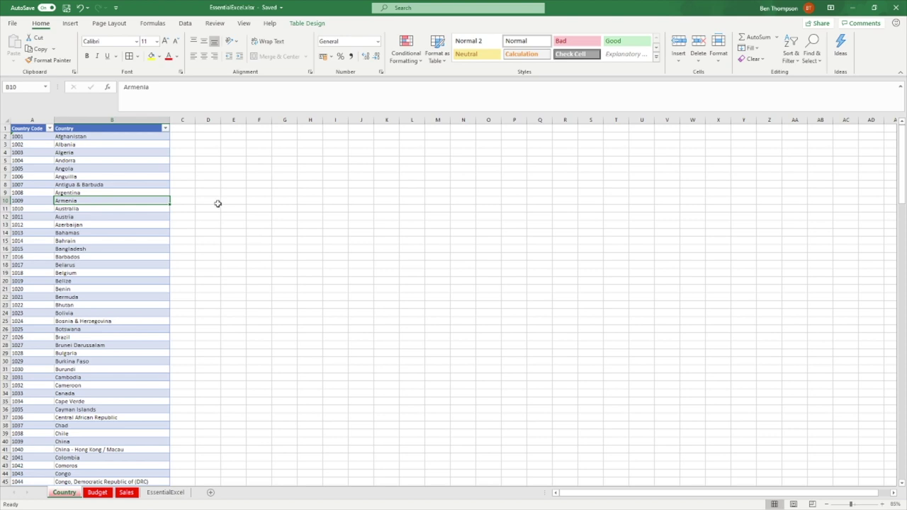
left_click(97, 493)
left_click(126, 493)
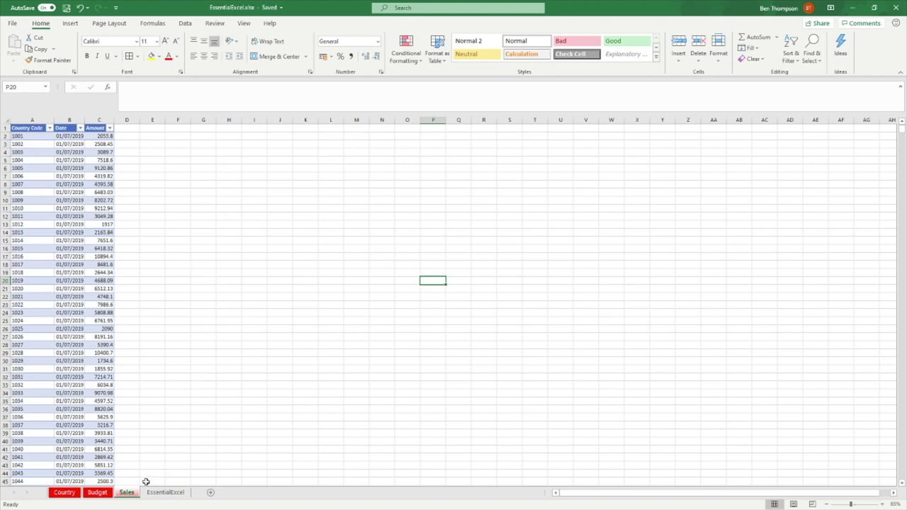
Step: Add a new worksheet after the Sales sheet and name it Date
left_click(210, 493)
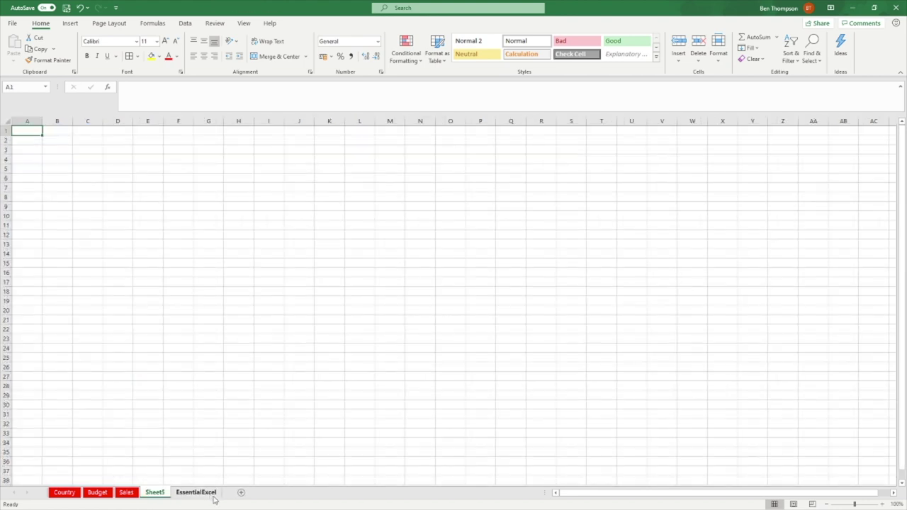
double_click(155, 492)
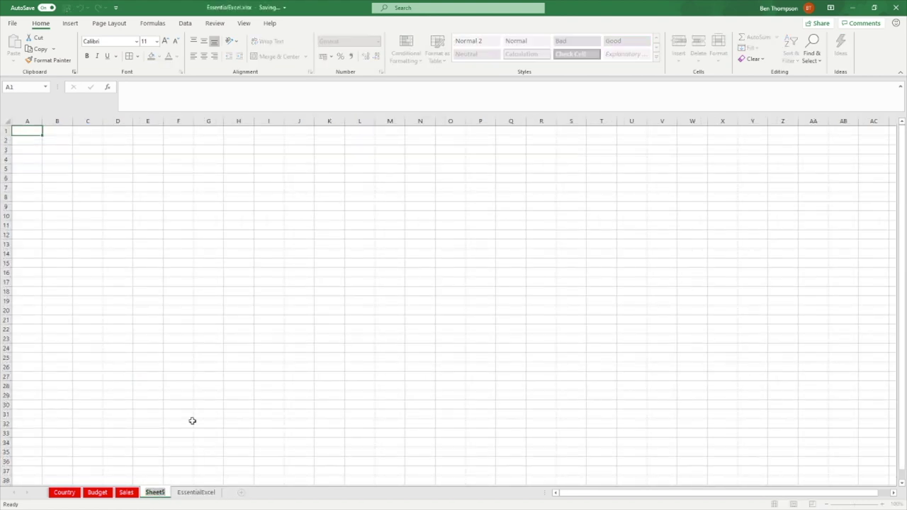
type("Date")
left_click(207, 377)
Step: Copy the Date column from the Sales sheet and paste it as values into column A of the Date sheet
left_click(128, 493)
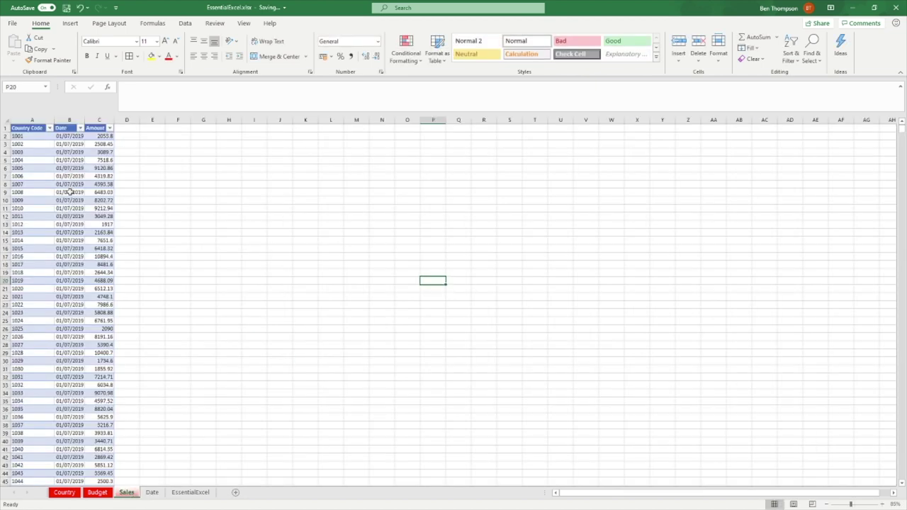
left_click(73, 119)
key("ctrl+c")
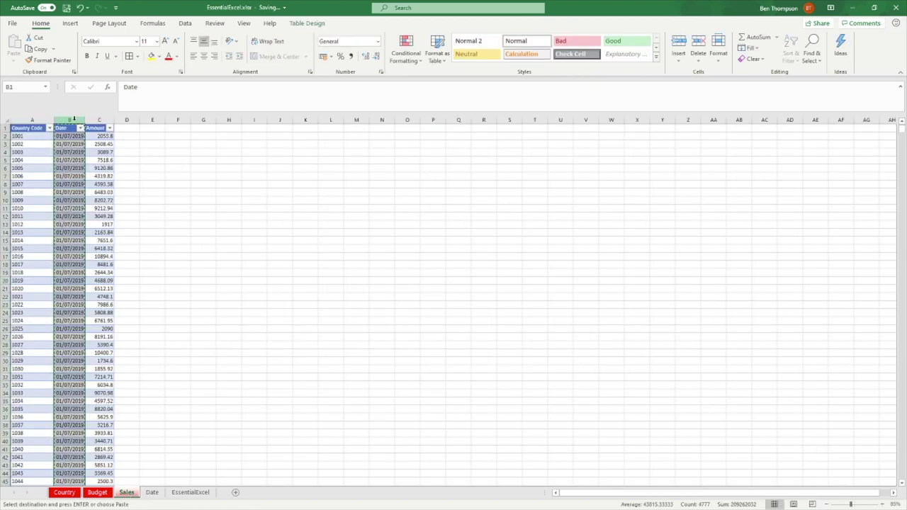
left_click(152, 493)
left_click(27, 121)
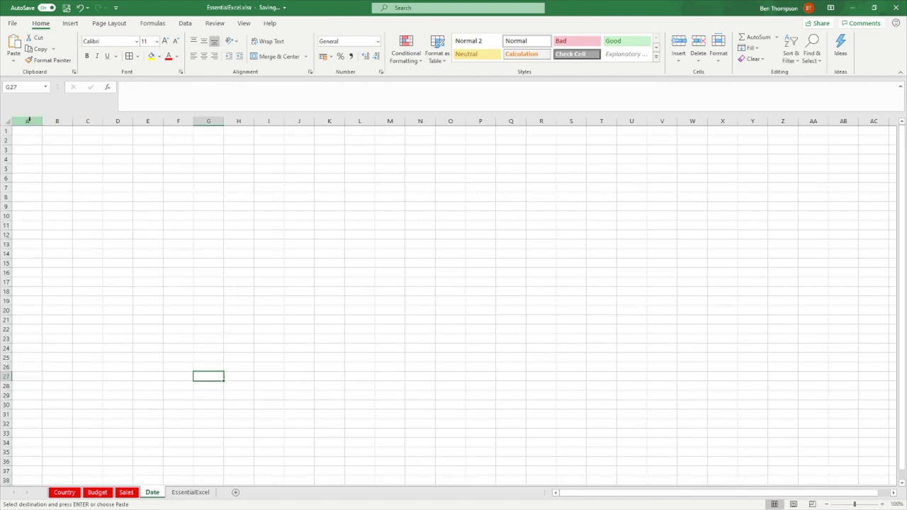
right_click(28, 121)
left_click(67, 172)
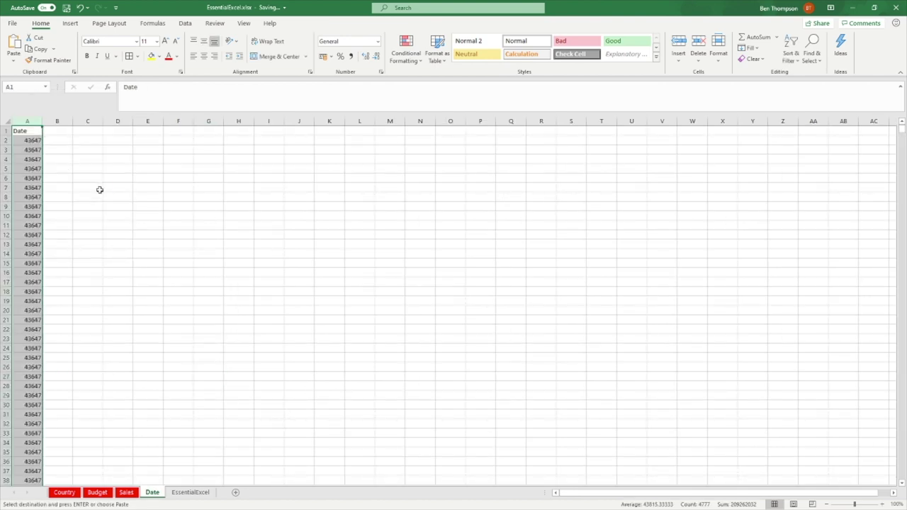
Step: Format column A of the Date sheet as dates in the dd/mm/yyyy style
scroll(100, 190, "down", 2, "ctrl")
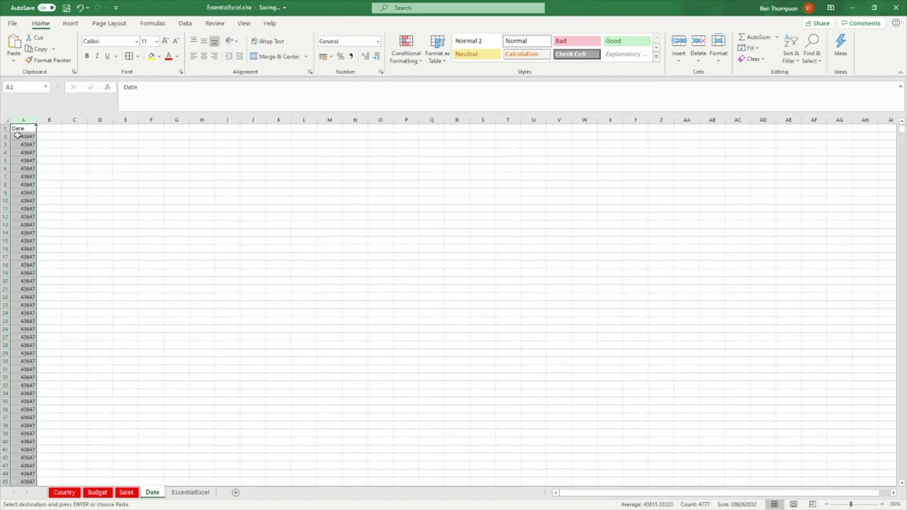
left_click(378, 41)
left_click(367, 148)
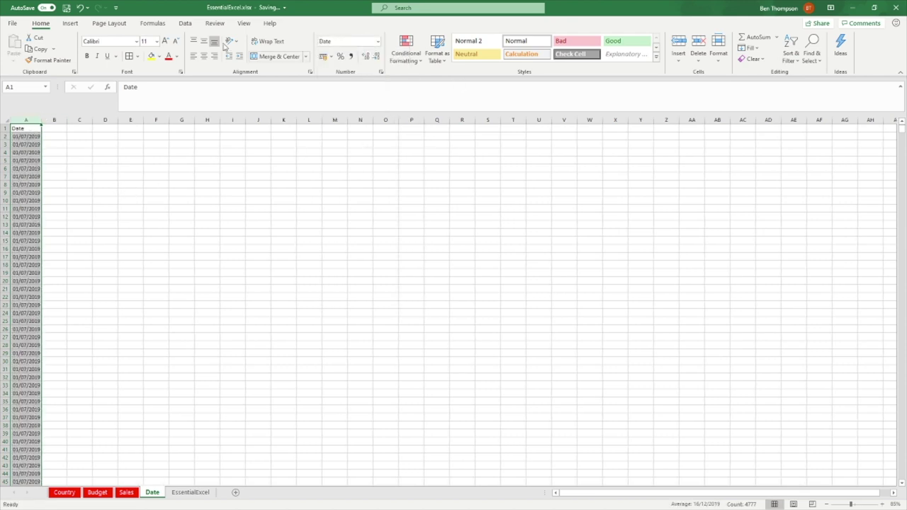
Step: Remove the duplicate values from the Date column, treating the first row as a header
left_click(185, 23)
left_click(509, 50)
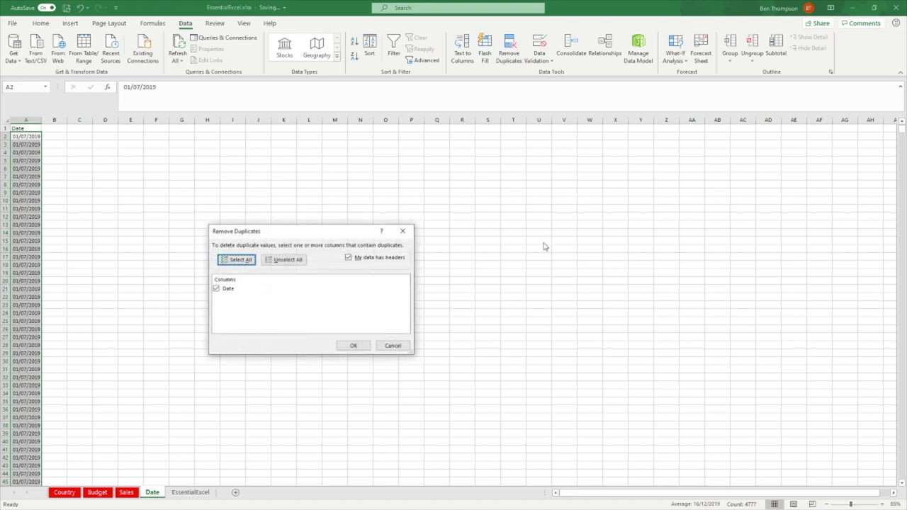
left_click(354, 345)
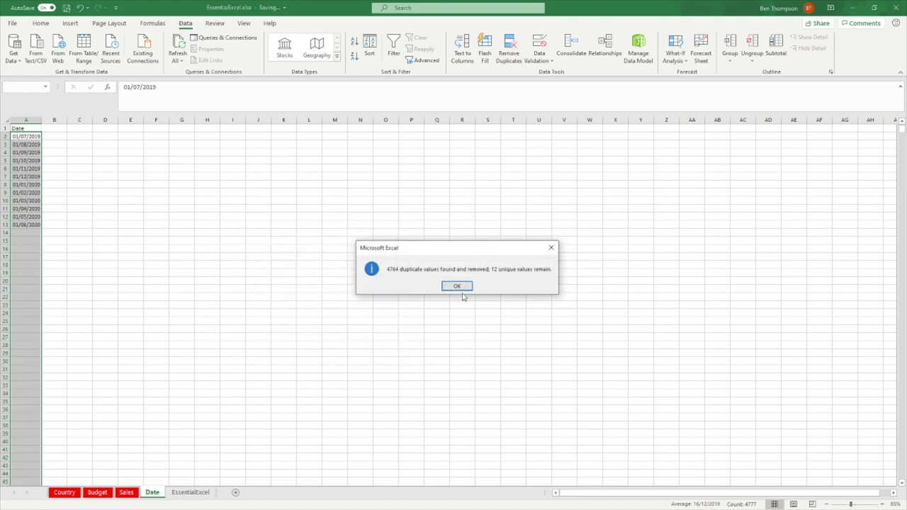
left_click(458, 287)
left_click(79, 153)
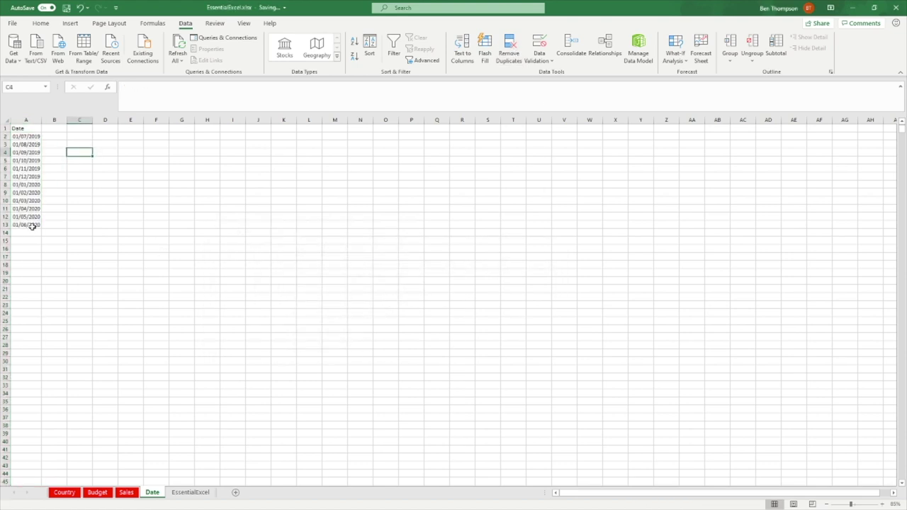
Step: Convert the date list in A1:A13 into a table with headers
left_click(27, 128)
left_click(71, 23)
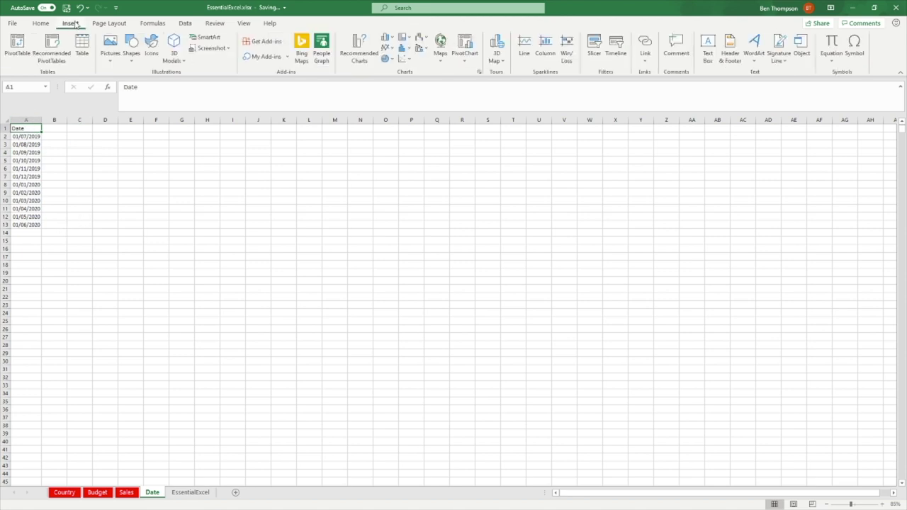
left_click(83, 50)
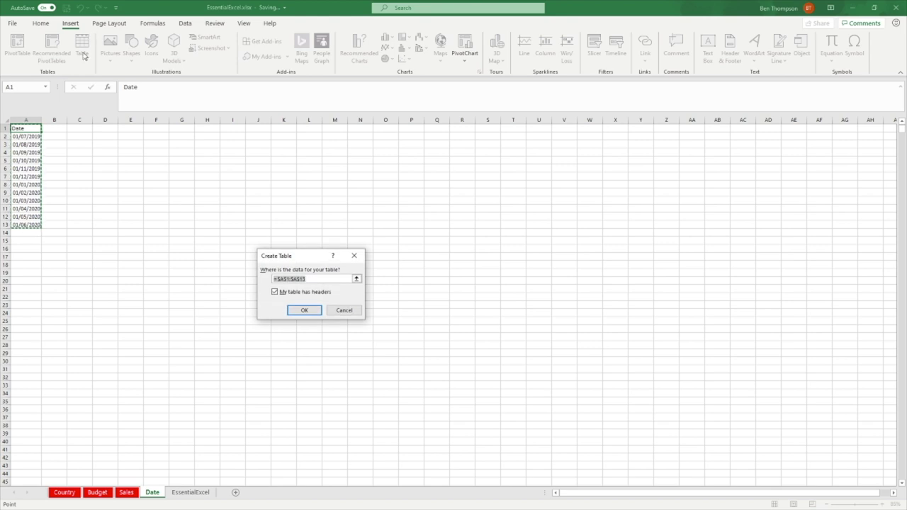
left_click(304, 310)
left_click(181, 234)
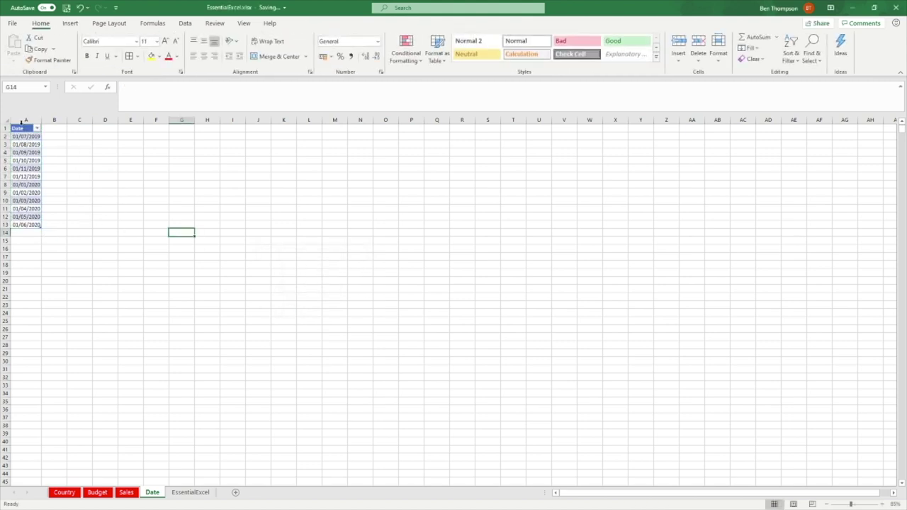
Step: Name the new table of dates DateTable
left_click(21, 128)
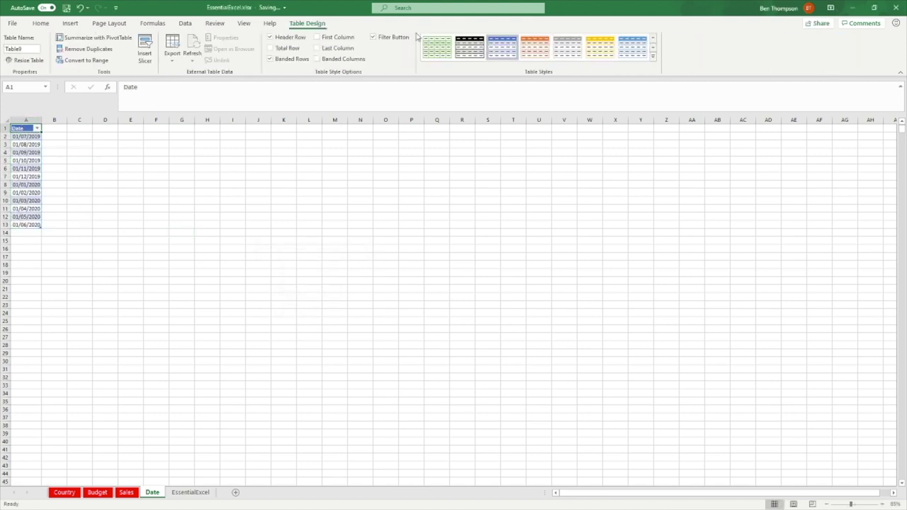
left_click(39, 50)
type("Date")
key("Return")
left_click_drag(204, 200, 229, 200)
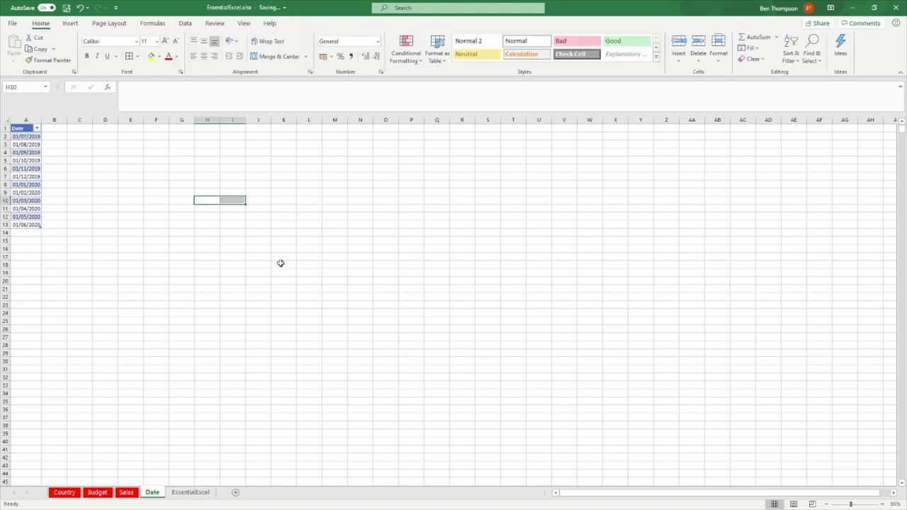
Step: Check the table names on the Sales, Budget and Country sheets
left_click(130, 495)
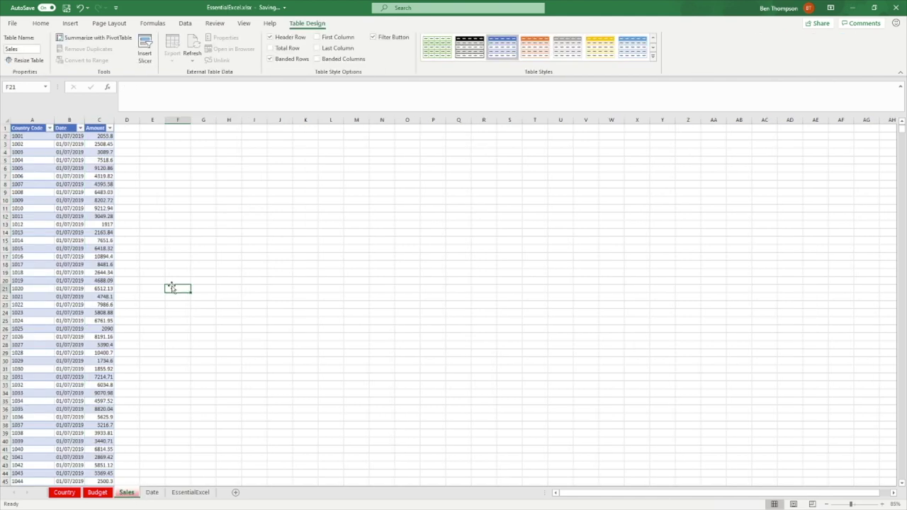
left_click(99, 494)
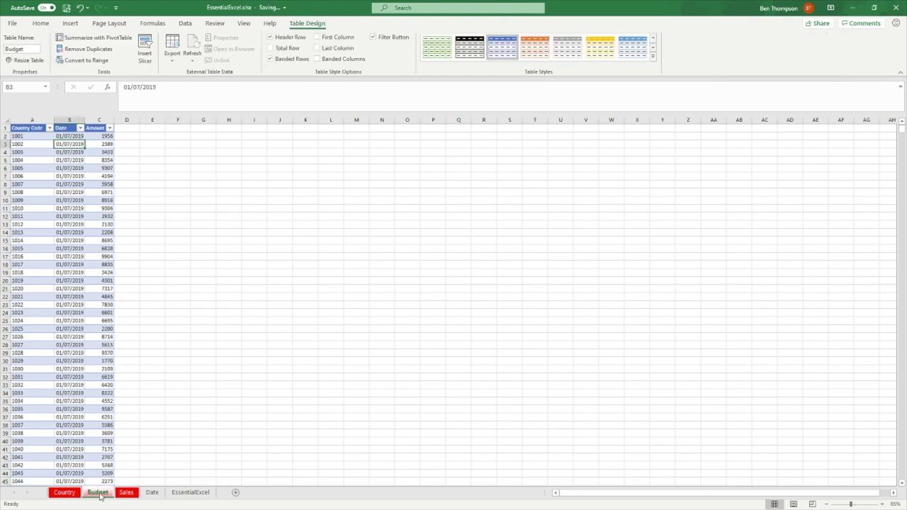
left_click(64, 492)
left_click(193, 346)
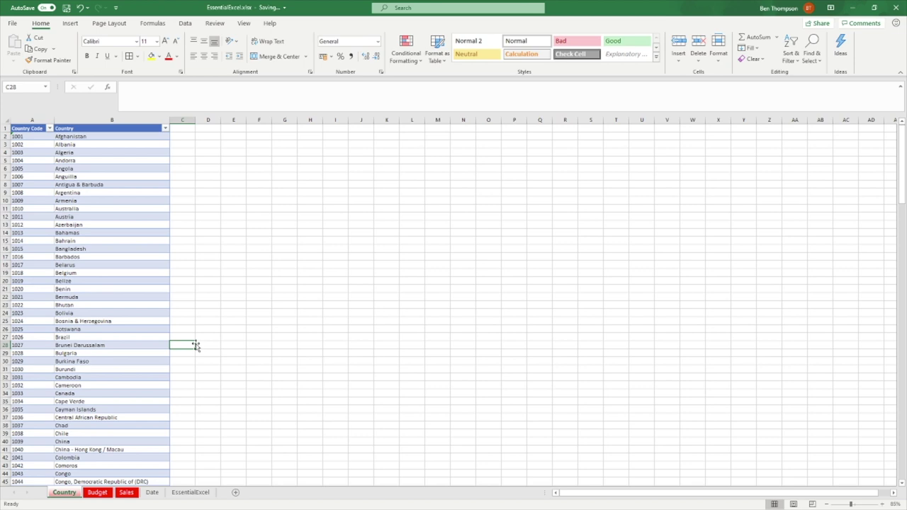
left_click(233, 151)
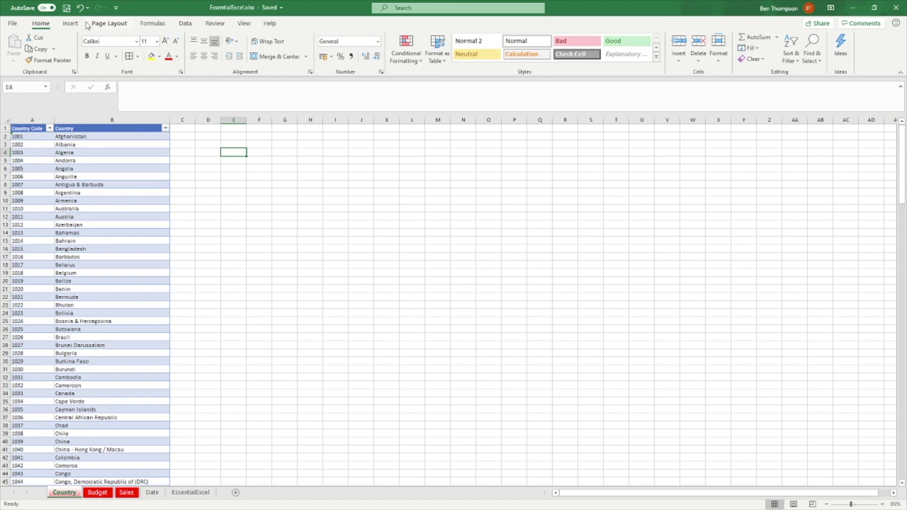
Step: Start a new table relationship with Country as the table and Country Code as its foreign column
left_click(188, 23)
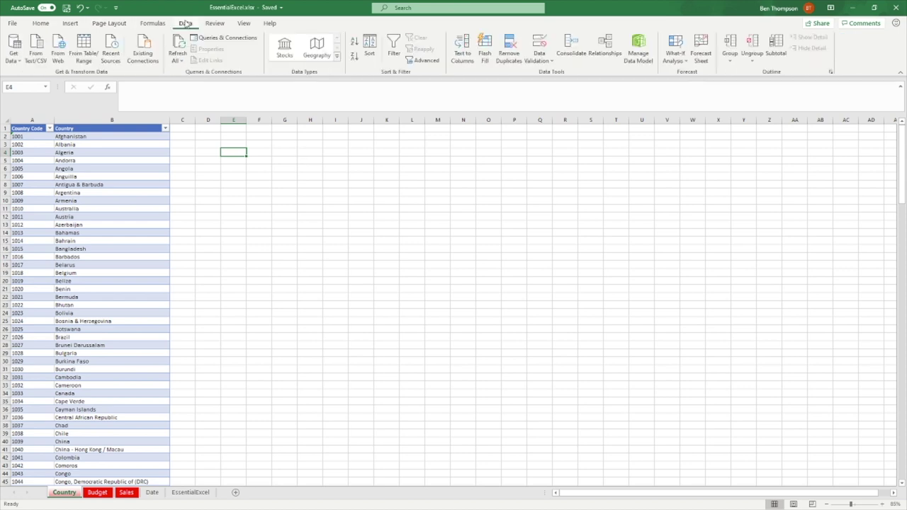
left_click(611, 54)
left_click_drag(376, 206, 494, 167)
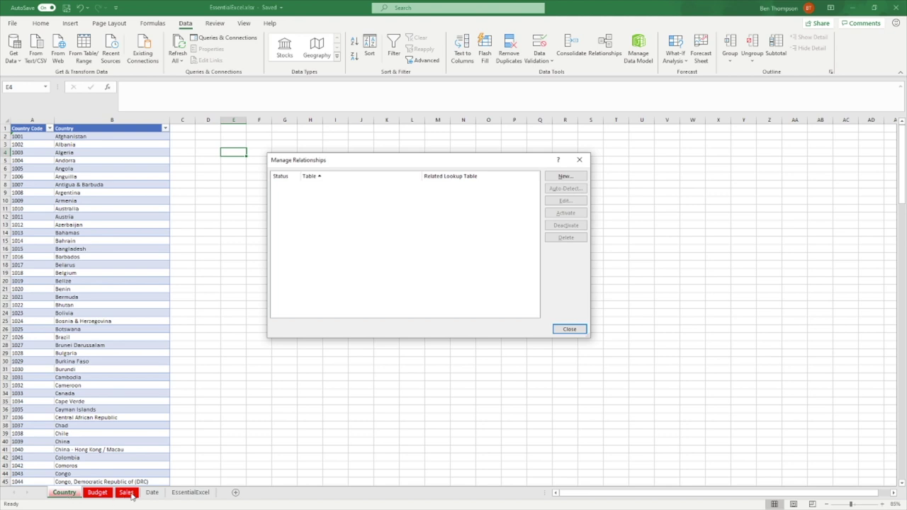
left_click(565, 177)
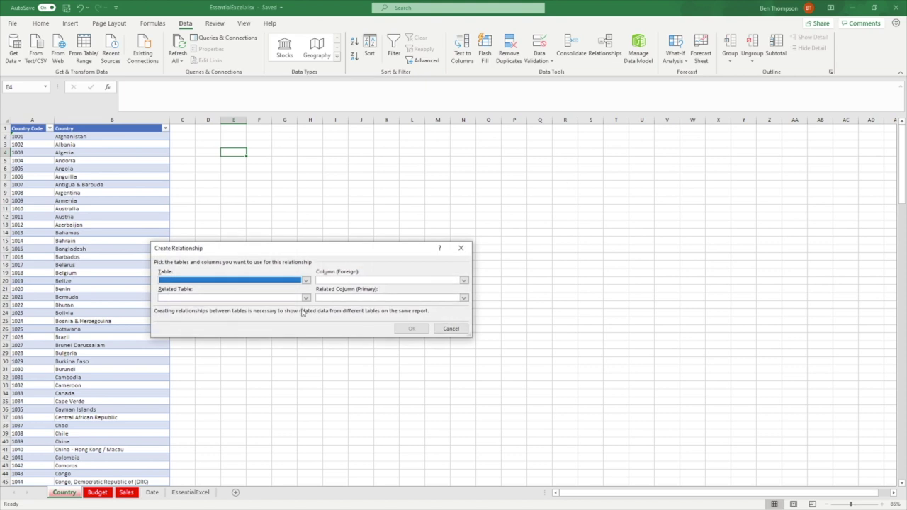
left_click(305, 281)
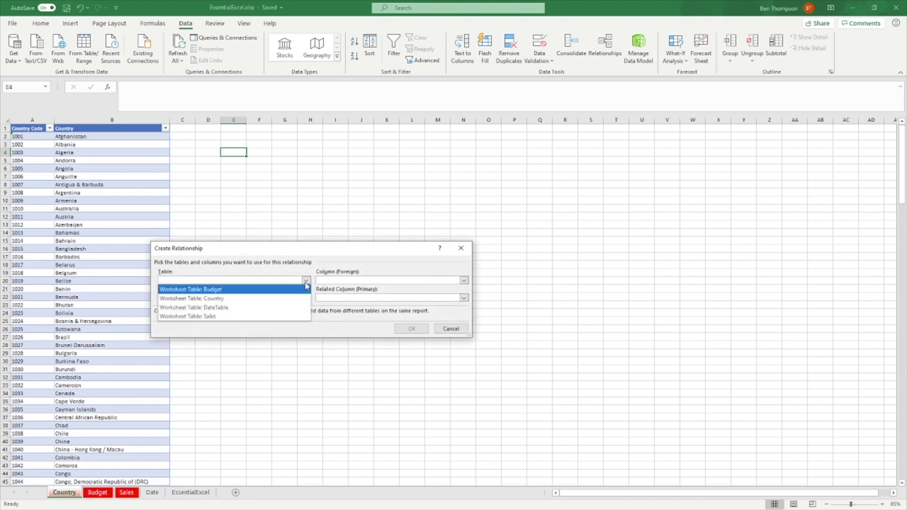
left_click(250, 301)
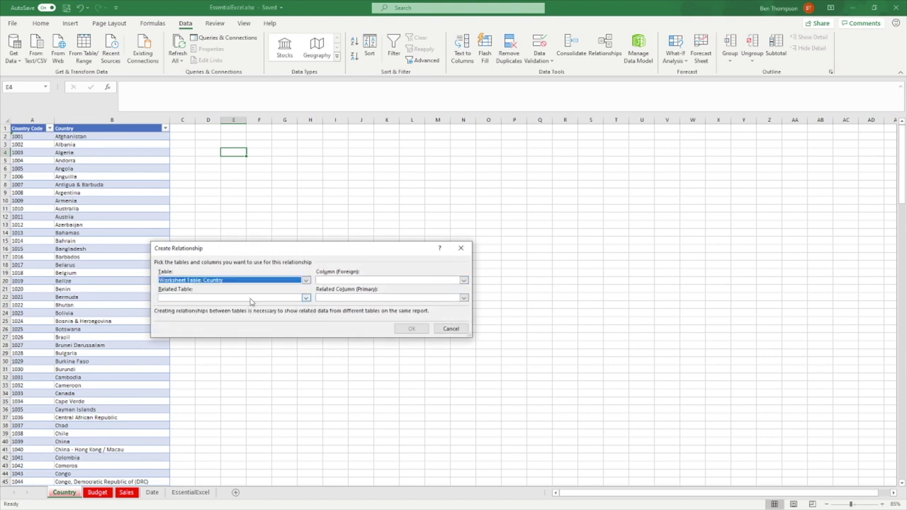
left_click(464, 280)
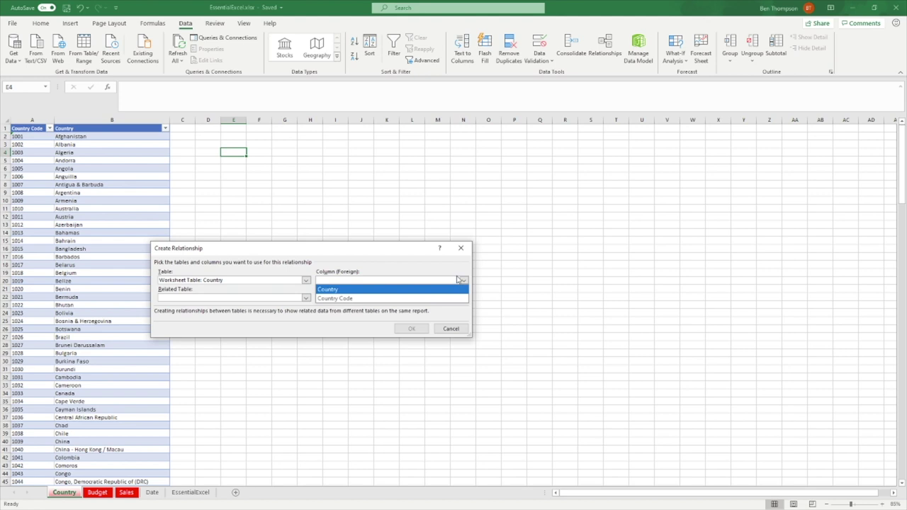
left_click(381, 299)
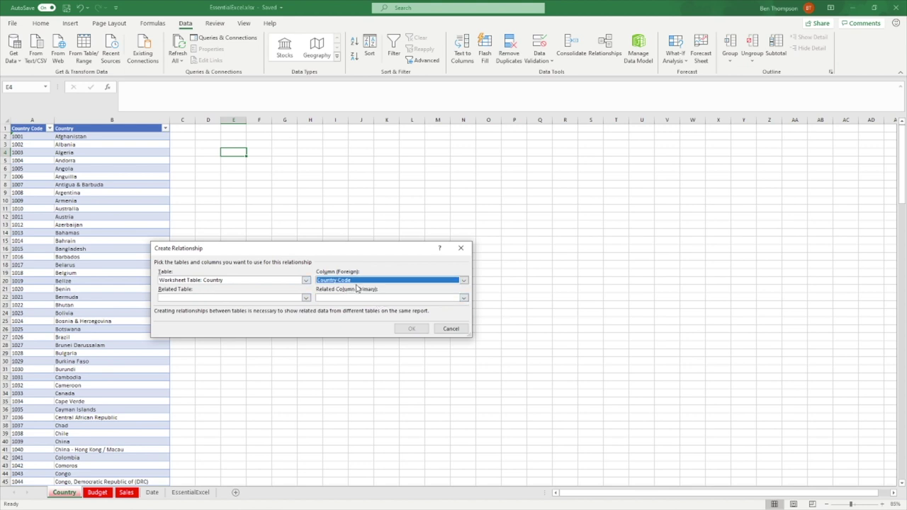
Step: Choose Budget as the related table with Country Code as the primary column, and create the relationship
left_click(212, 298)
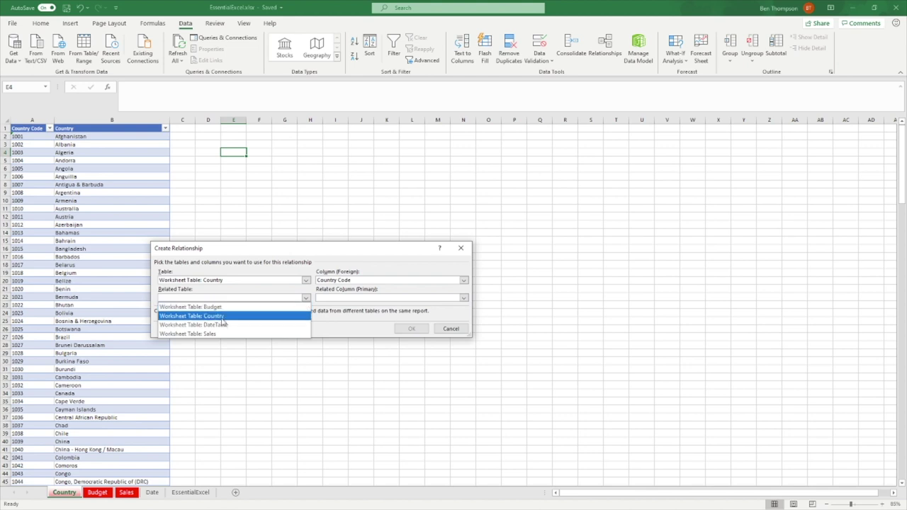
left_click(231, 308)
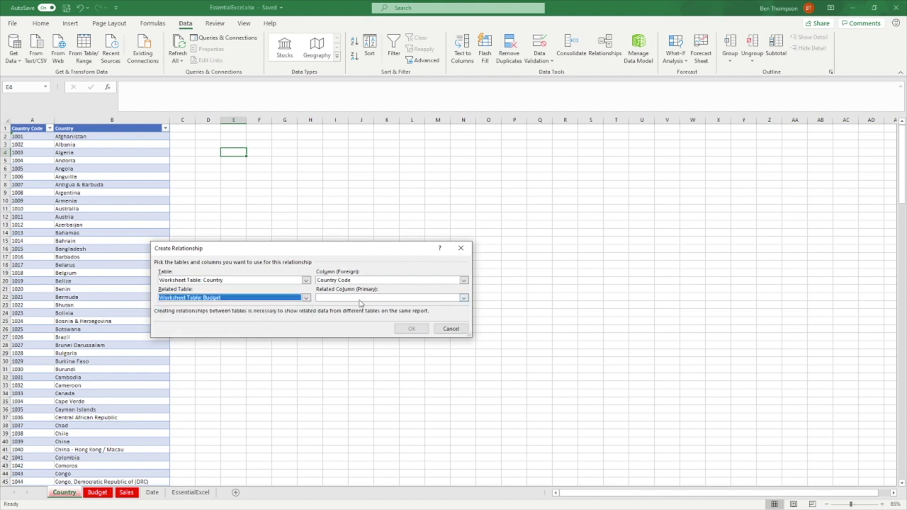
left_click(360, 299)
left_click(354, 316)
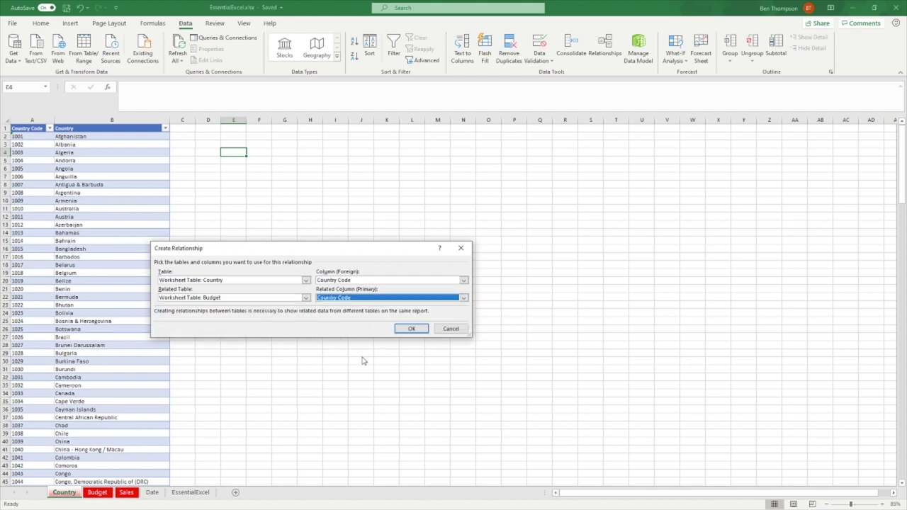
left_click(418, 330)
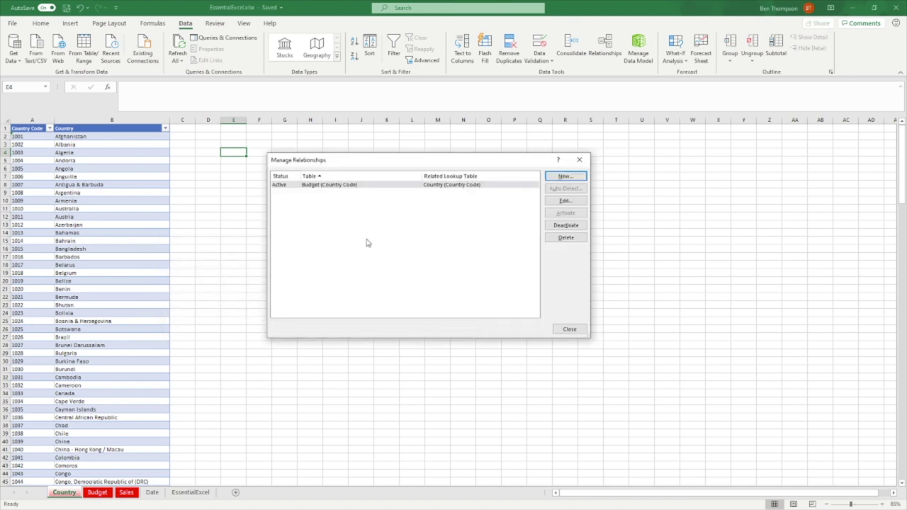
Step: Create a relationship with Country as the table, Sales as the related table, and Country Code as both the foreign and primary columns
left_click(560, 179)
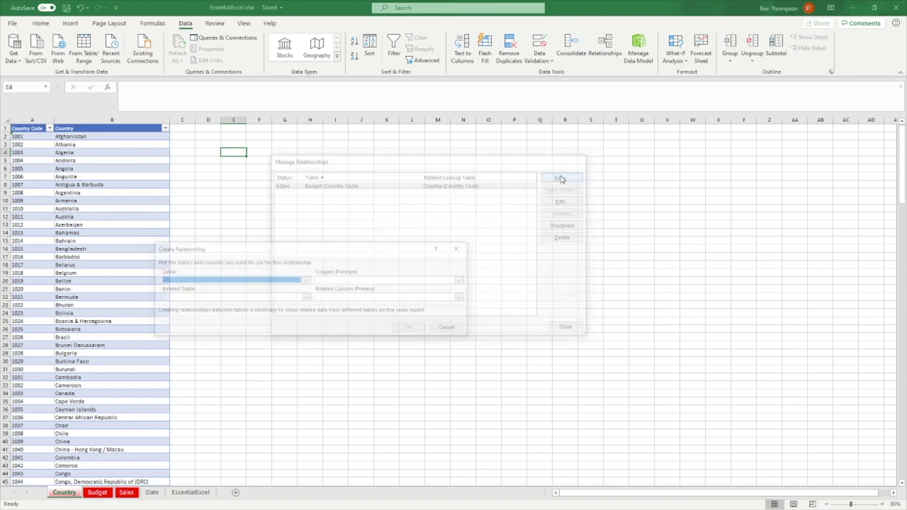
left_click(213, 282)
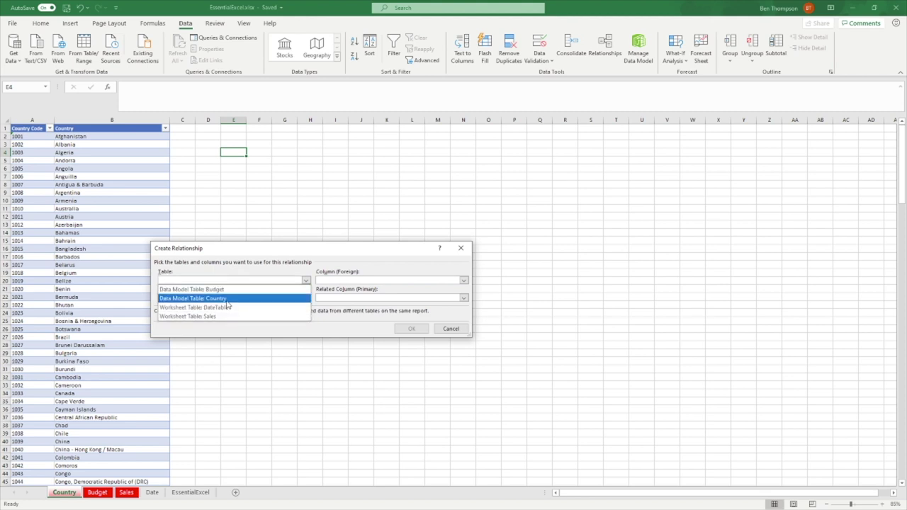
left_click(228, 300)
left_click(391, 281)
left_click(362, 299)
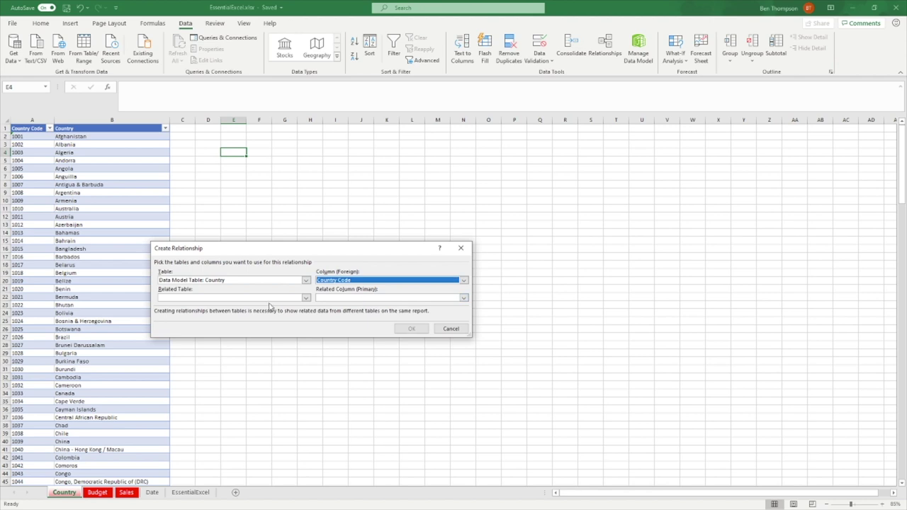
left_click(262, 298)
left_click(243, 326)
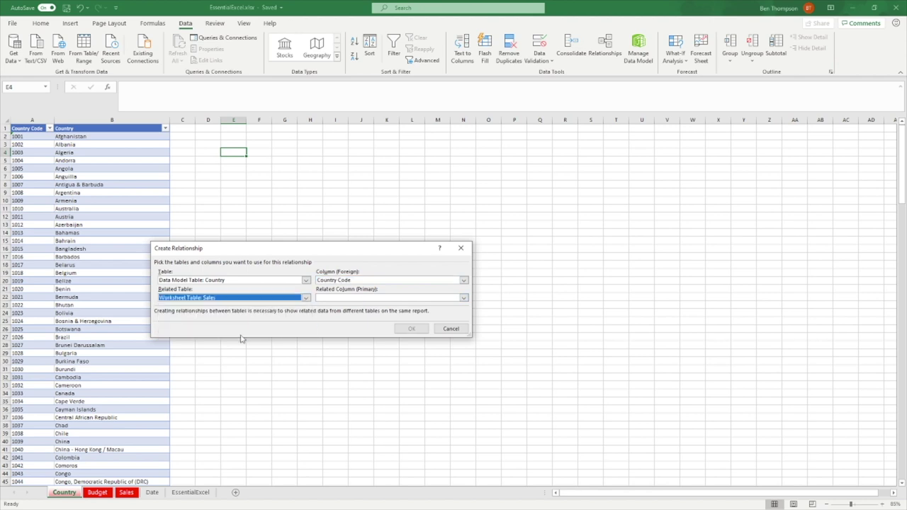
left_click(377, 298)
left_click(362, 317)
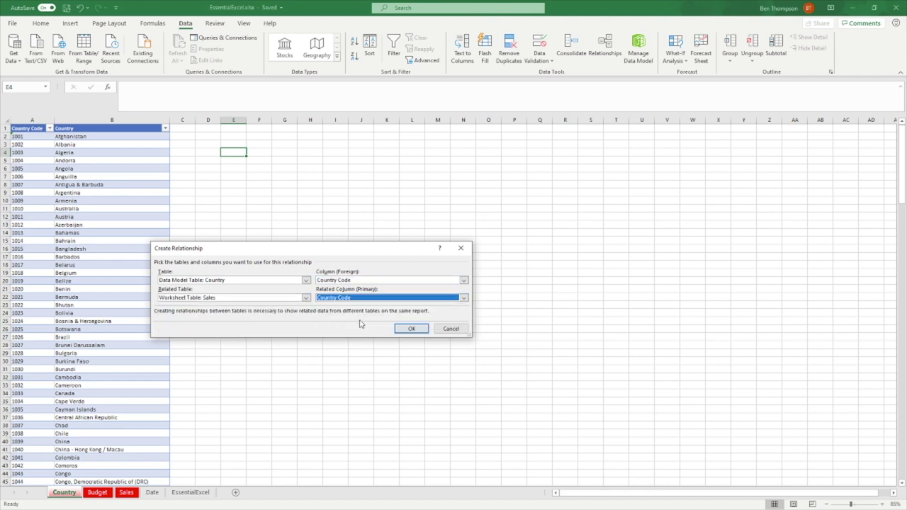
left_click(416, 329)
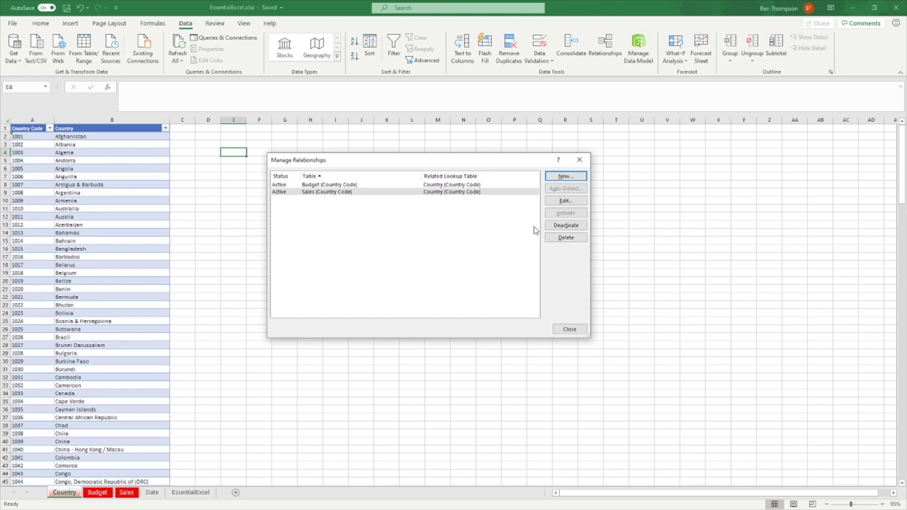
Step: Create a relationship with DateTable as the table, Budget as the related table, and Date as both the foreign and primary columns
left_click(566, 177)
left_click(220, 280)
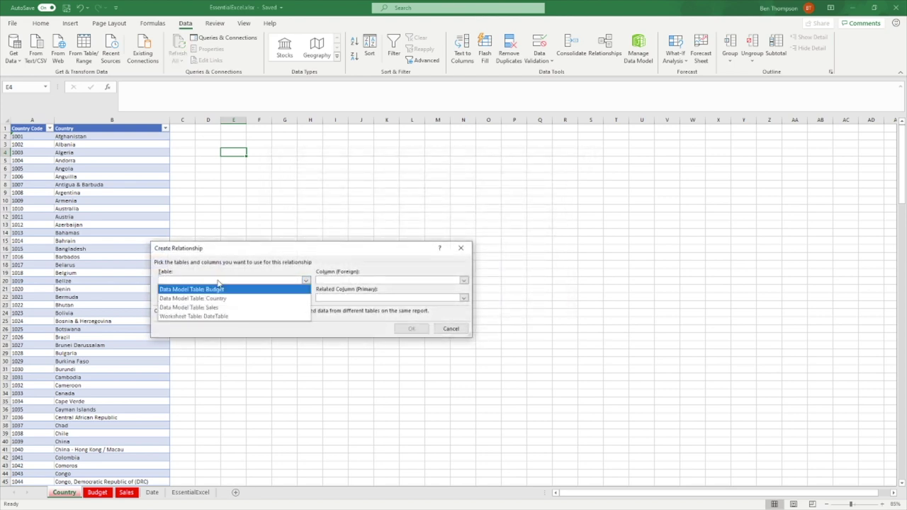
left_click(231, 317)
left_click(358, 282)
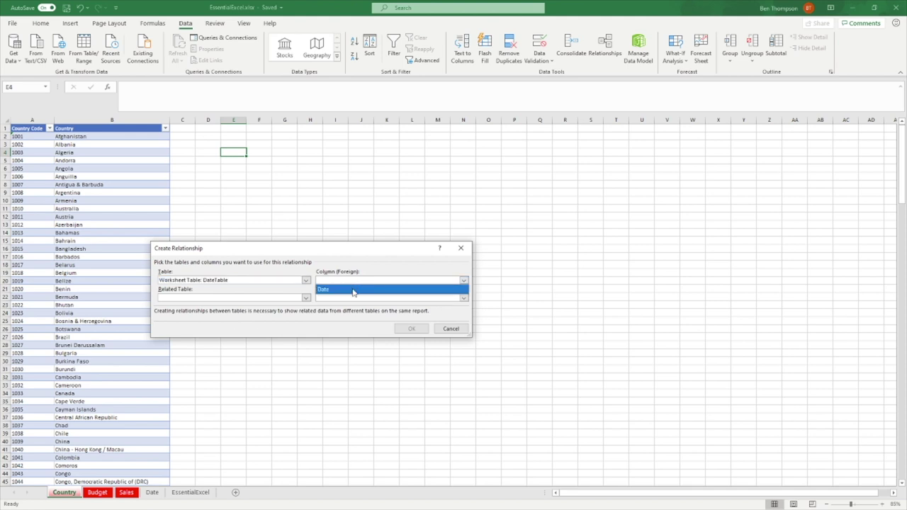
left_click(353, 290)
left_click(239, 299)
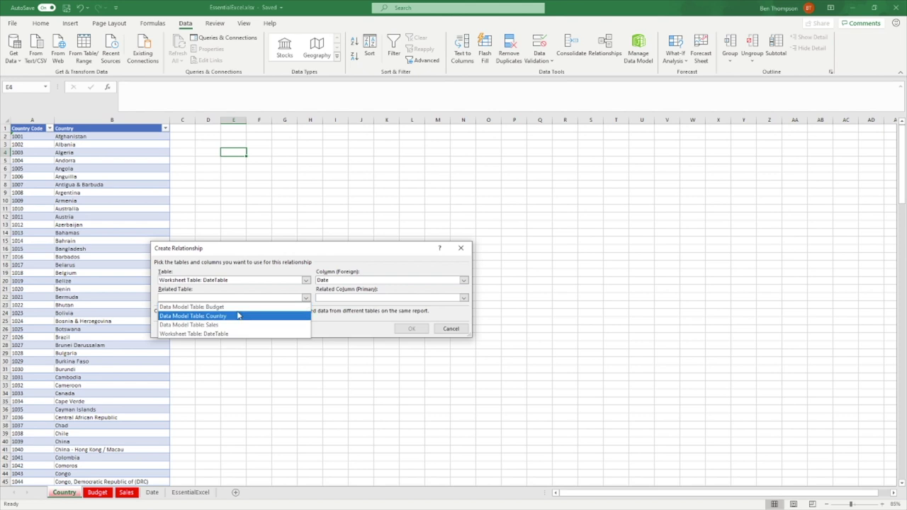
left_click(235, 307)
left_click(370, 298)
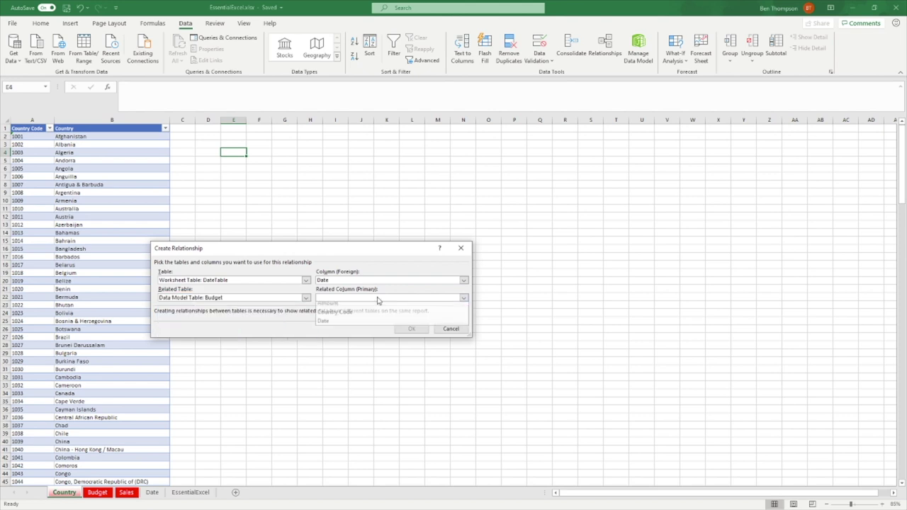
left_click(353, 325)
left_click(409, 329)
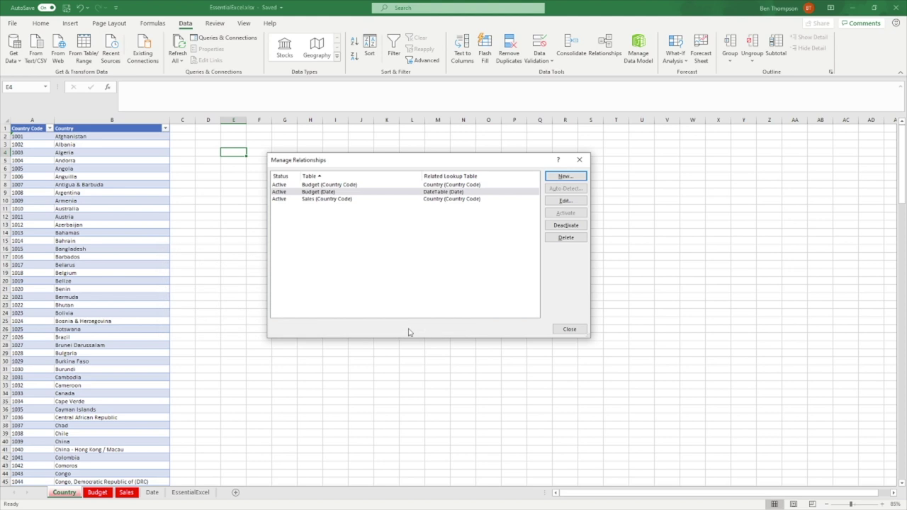
Step: Create a relationship from DateTable to the related table Sales using Date for both columns, and close the relationship manager
left_click(565, 176)
left_click(253, 280)
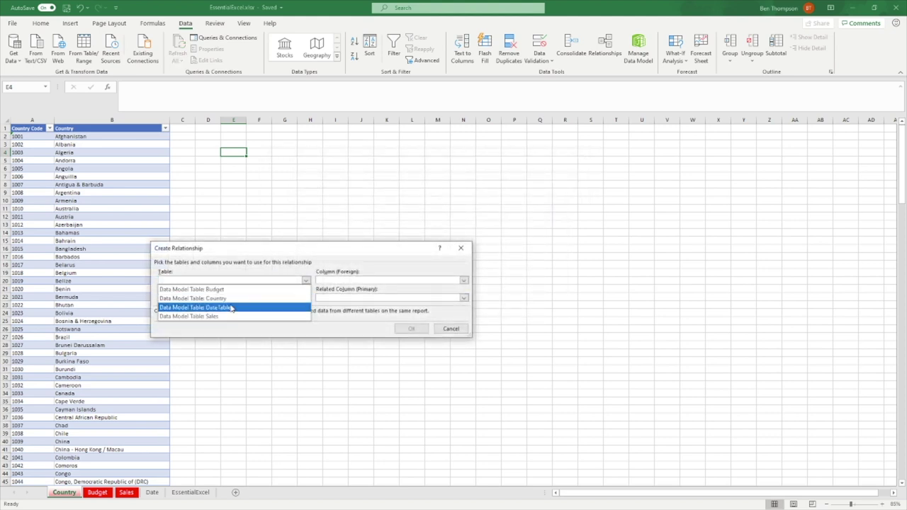
left_click(231, 308)
left_click(464, 281)
left_click(338, 290)
left_click(306, 297)
left_click(228, 334)
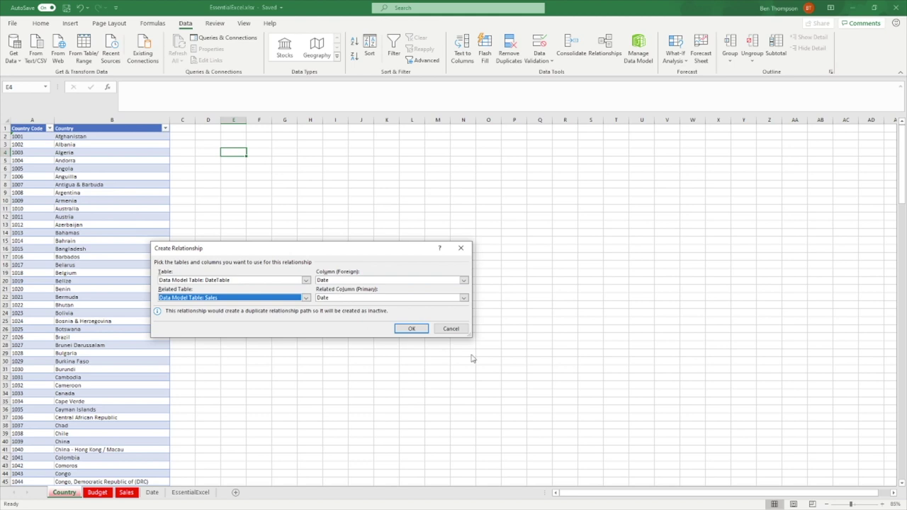
left_click(416, 330)
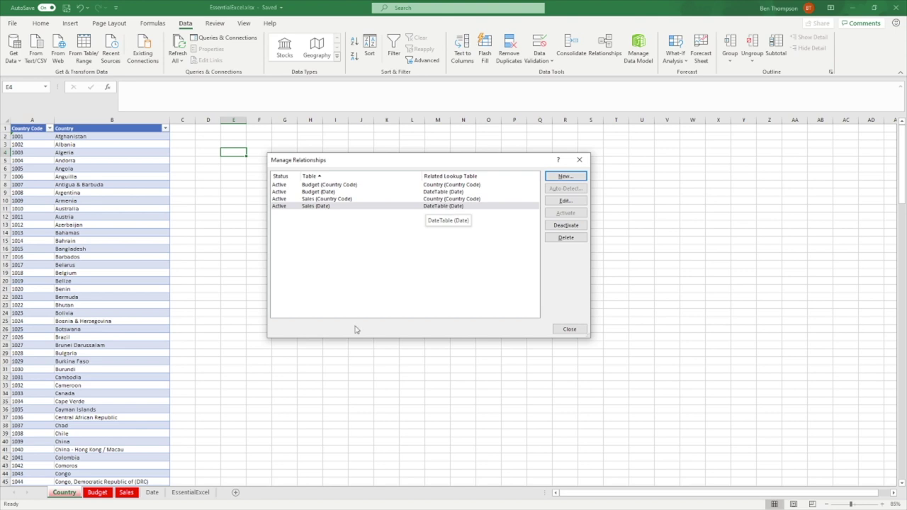
left_click(569, 328)
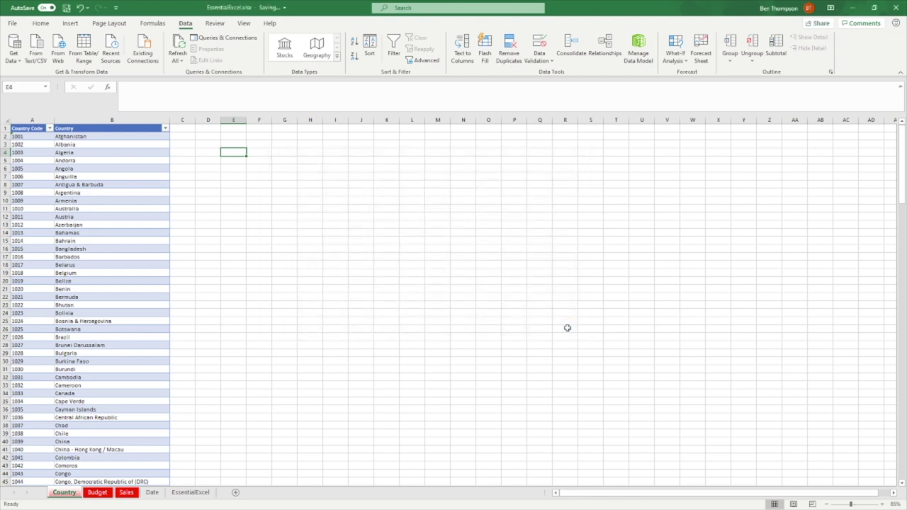
Step: Start a new PivotTable at cell C7 of the EssentialExcel sheet
left_click(302, 153)
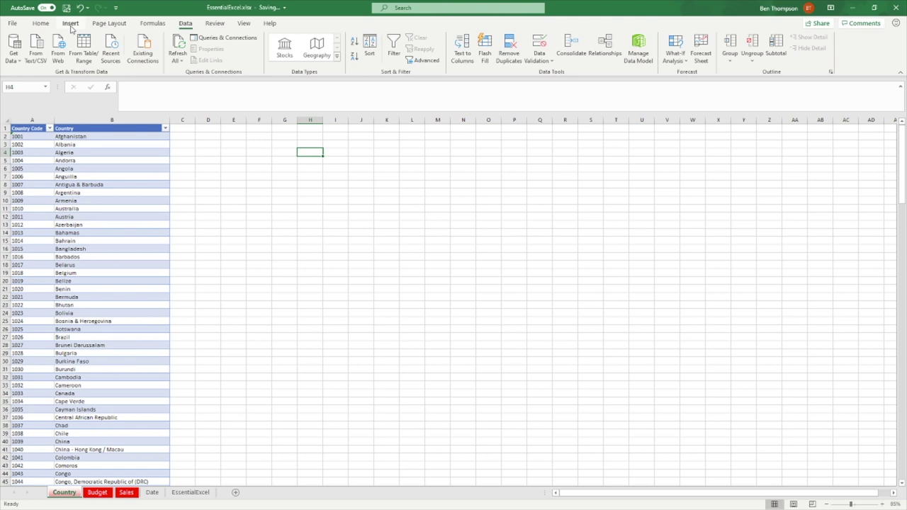
left_click(192, 492)
left_click_drag(117, 231, 77, 220)
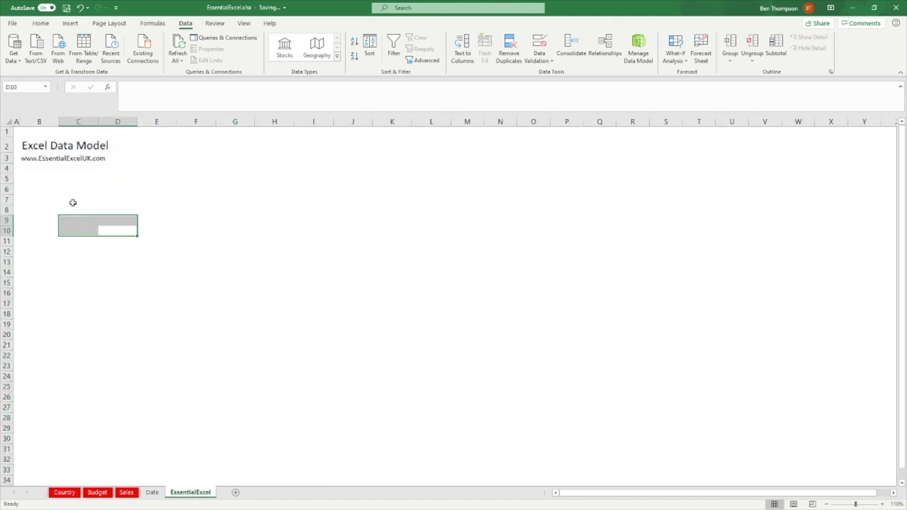
left_click(73, 202)
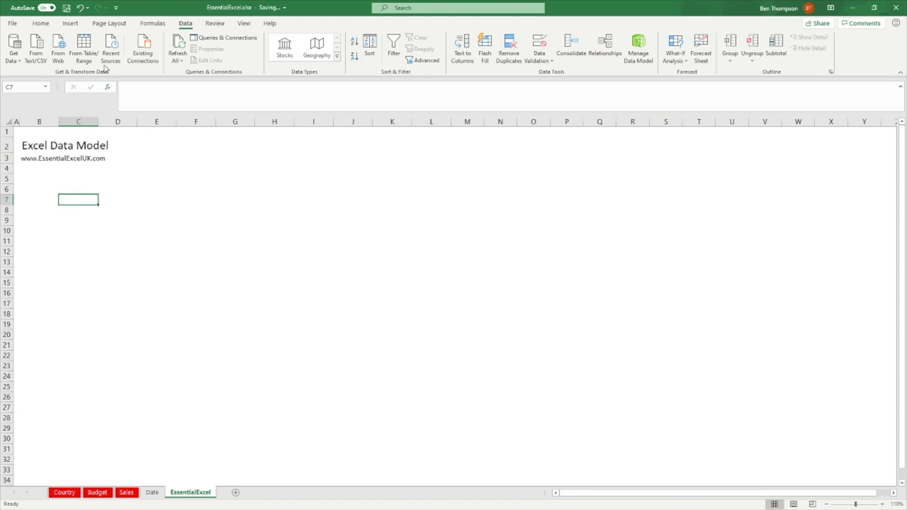
left_click(69, 24)
left_click(17, 46)
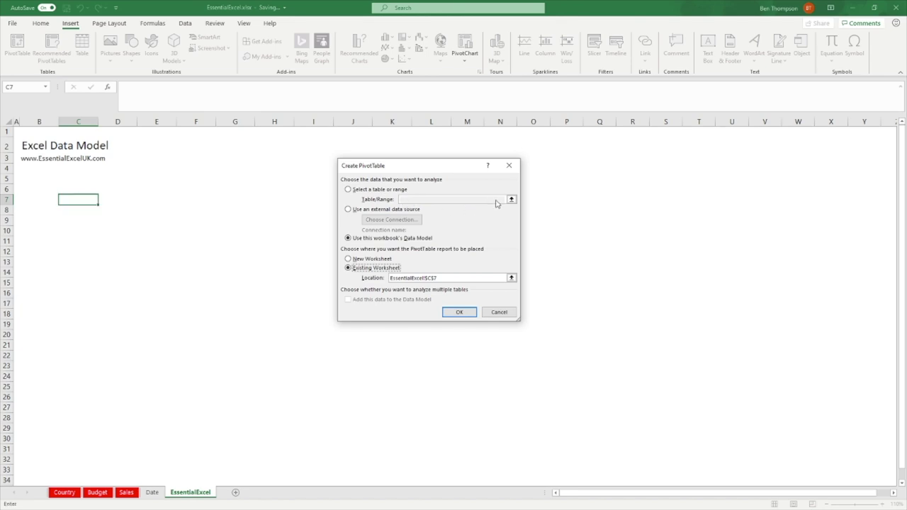
Step: Use Tables in Workbook Data Model as the PivotTable's external data source and create it on the existing worksheet
left_click(348, 210)
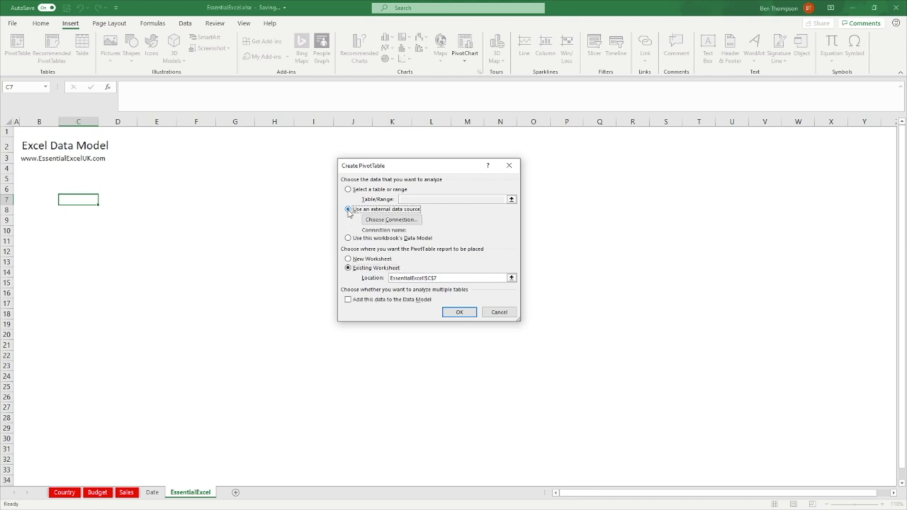
left_click(392, 220)
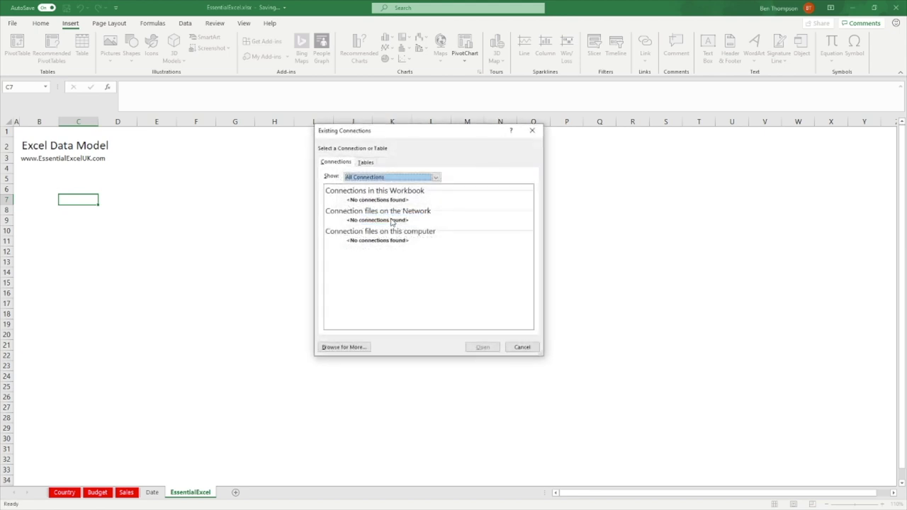
left_click(369, 163)
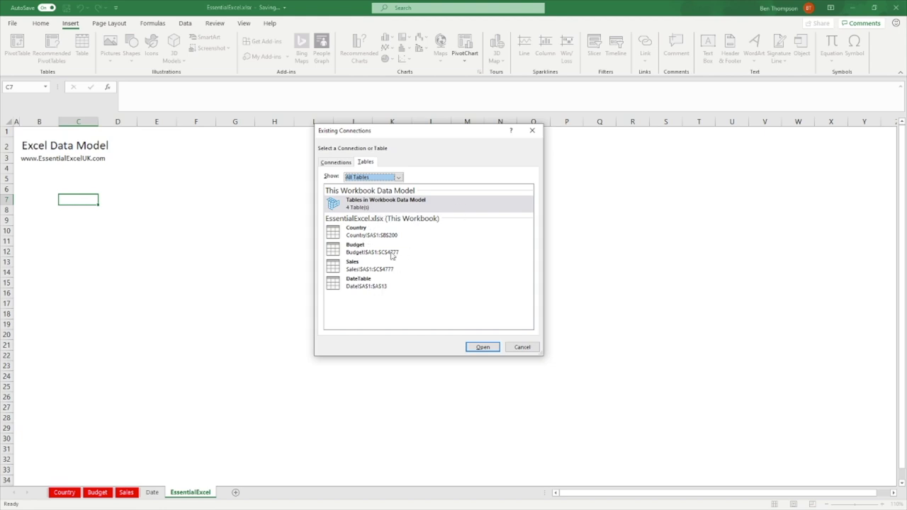
left_click(392, 209)
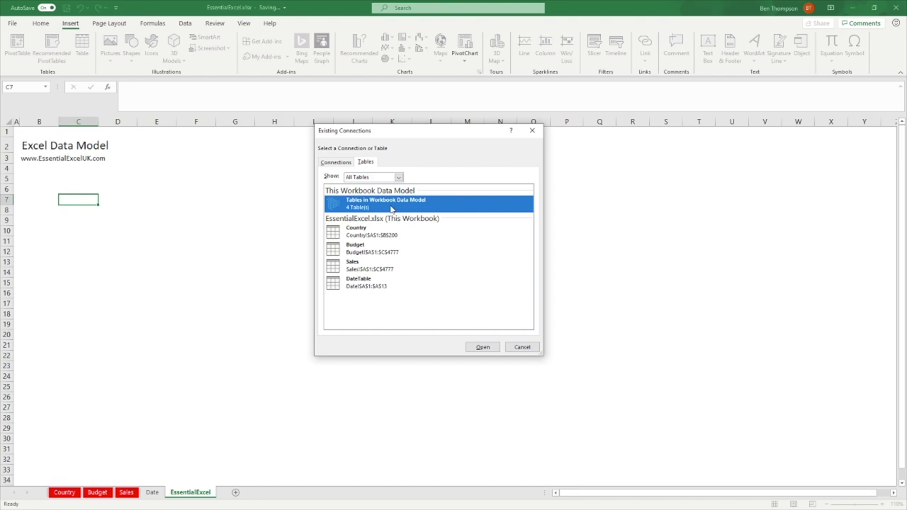
left_click(487, 347)
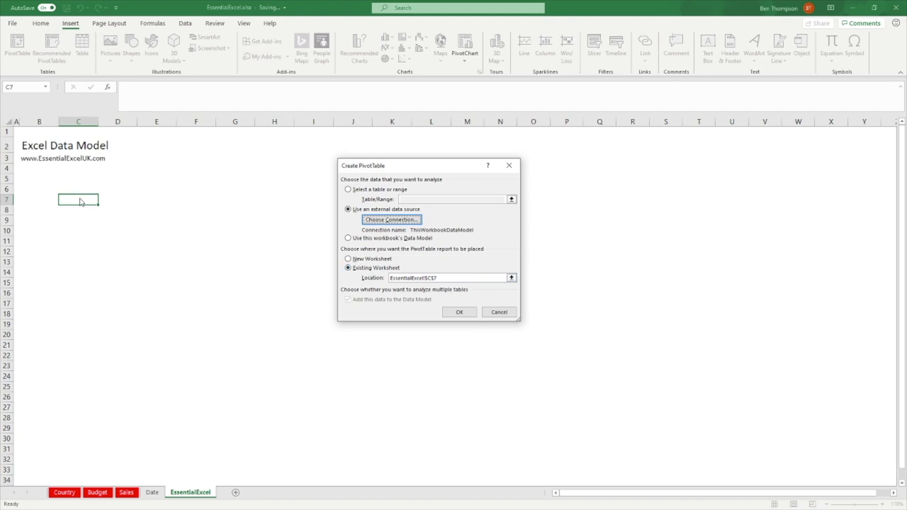
left_click(459, 313)
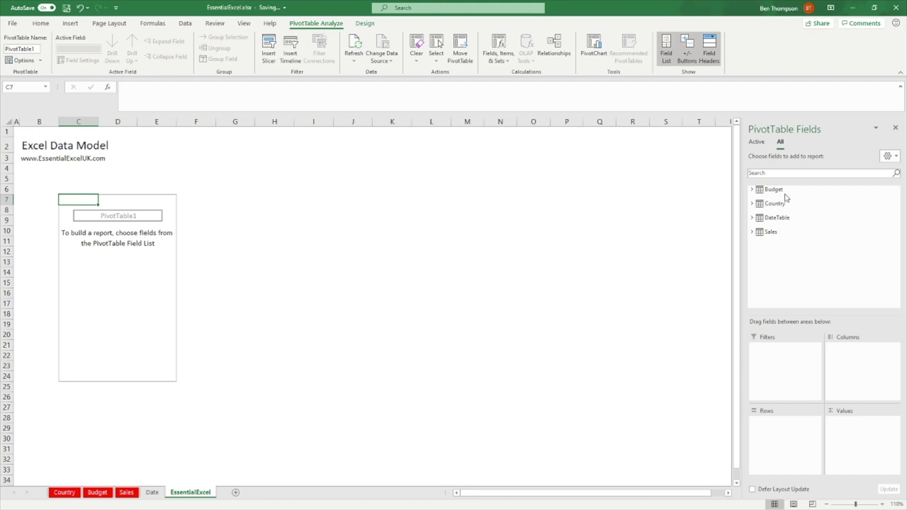
Step: Add the Budget and Sales Amount fields as PivotTable values, with Country from the Country table as rows
left_click(754, 190)
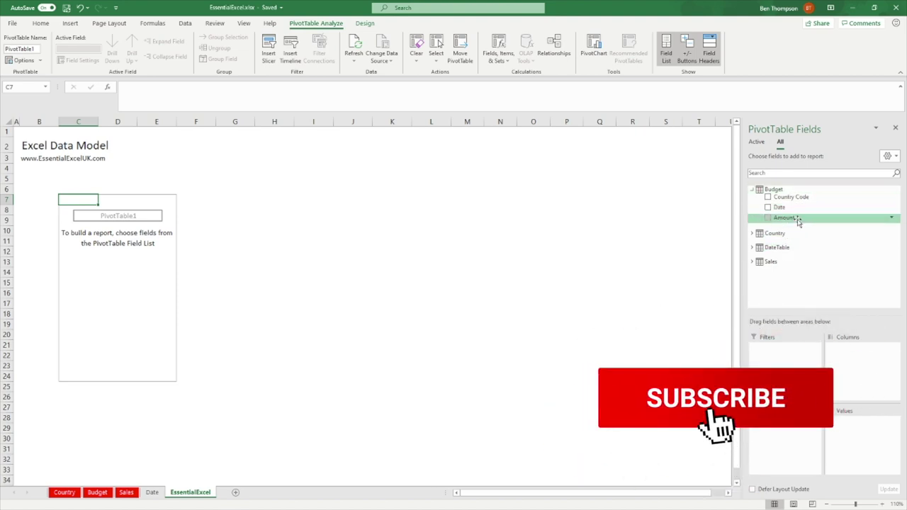
left_click_drag(798, 221, 866, 441)
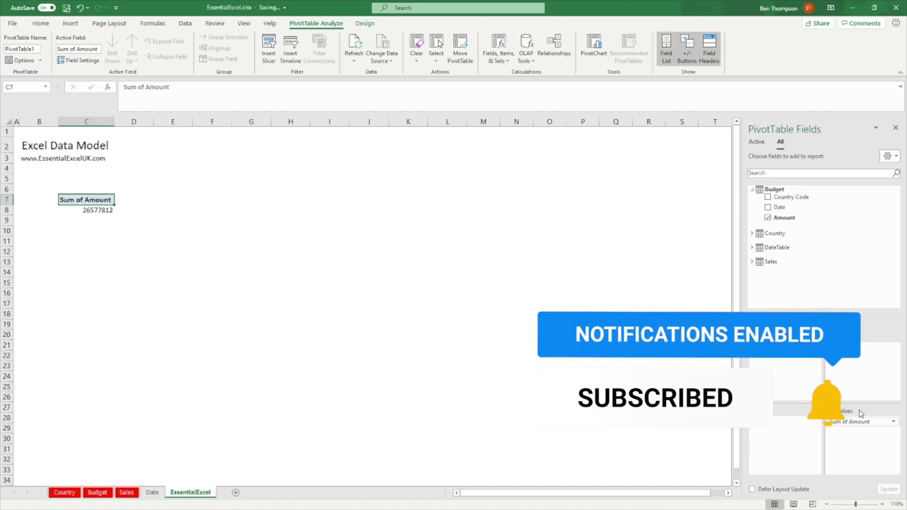
left_click(754, 234)
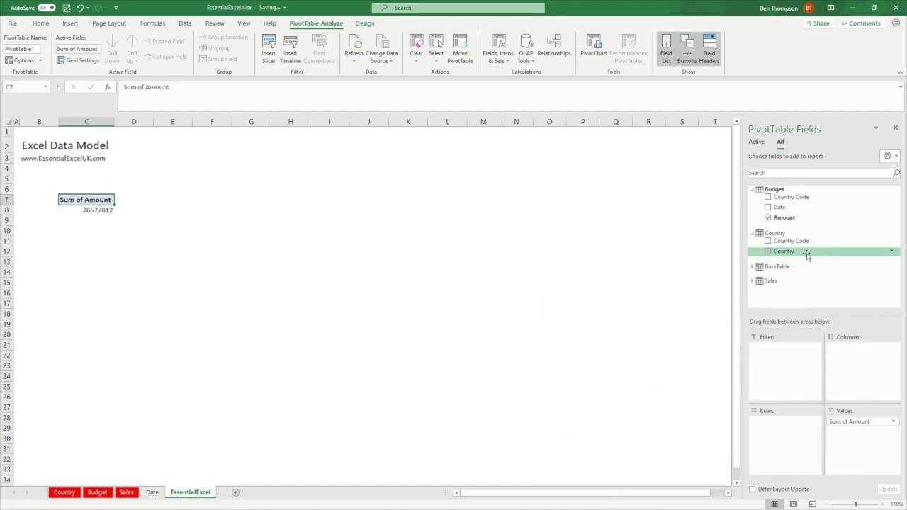
left_click_drag(807, 255, 787, 430)
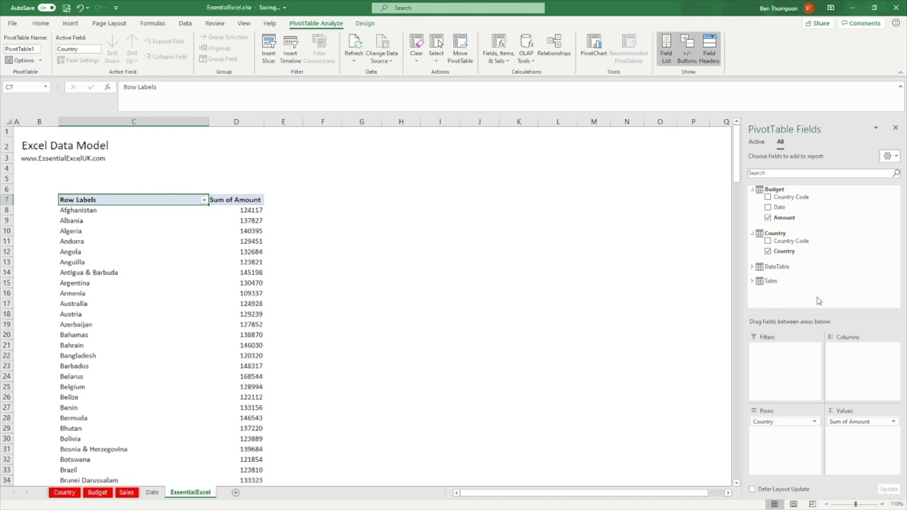
left_click(752, 280)
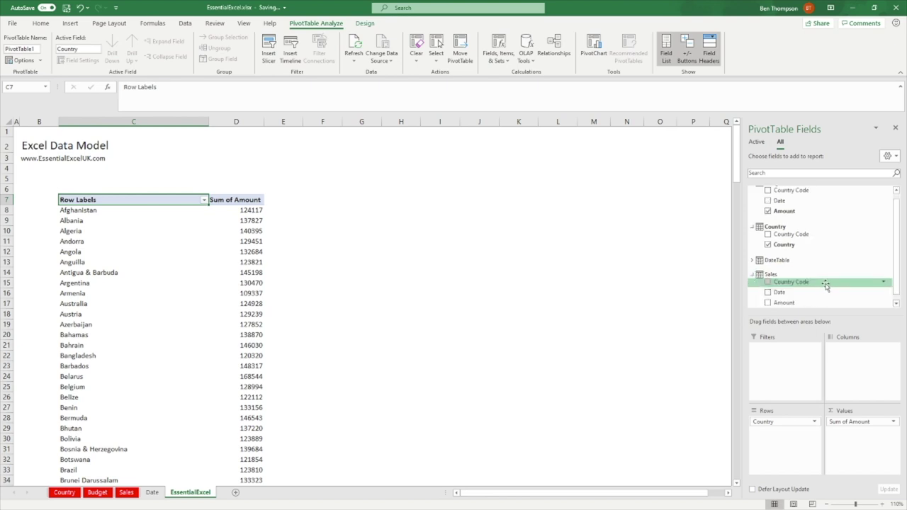
left_click_drag(806, 297, 879, 448)
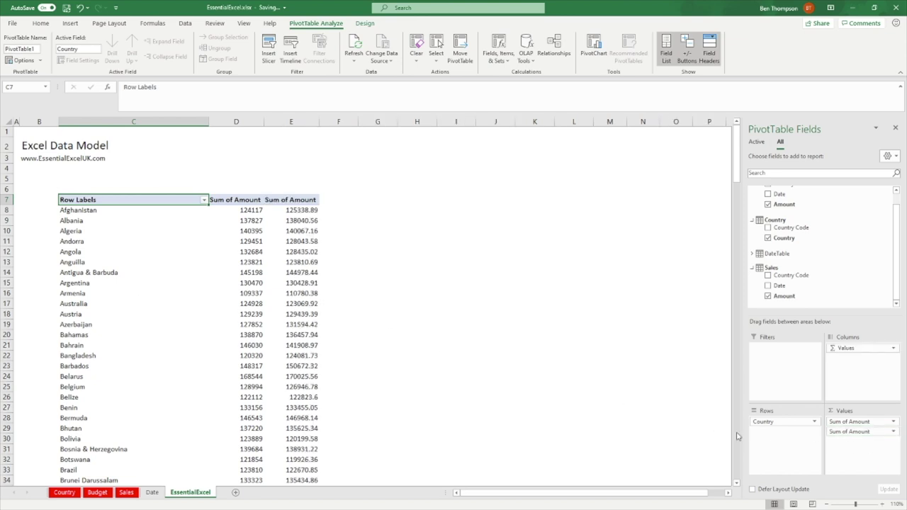
Step: Replace Country in the PivotTable rows with the Date field from DateTable
left_click_drag(773, 422, 814, 259)
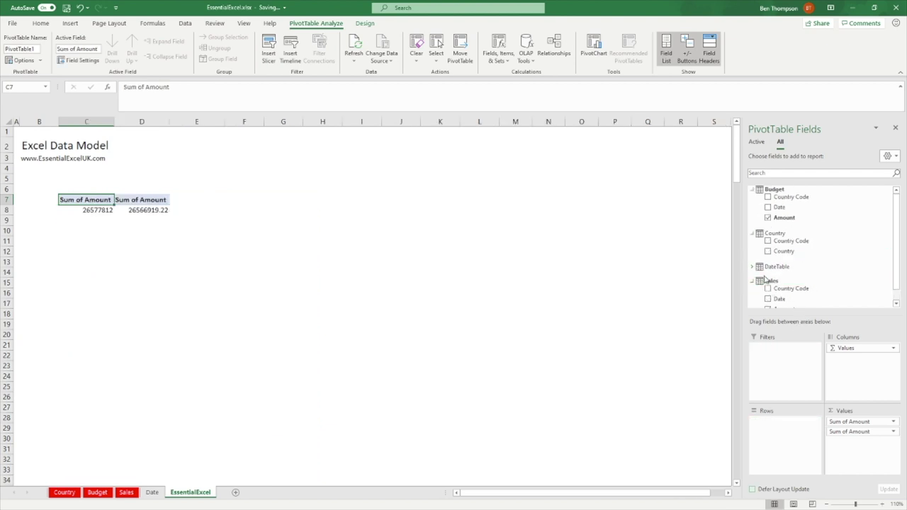
left_click(812, 266)
scroll(813, 263, "down", 1)
scroll(813, 263, "up", 1)
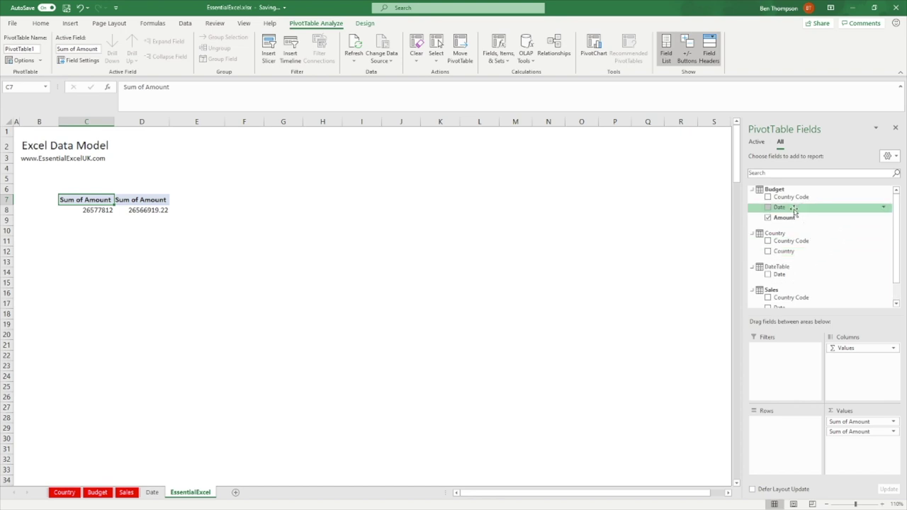
scroll(805, 273, "down", 1)
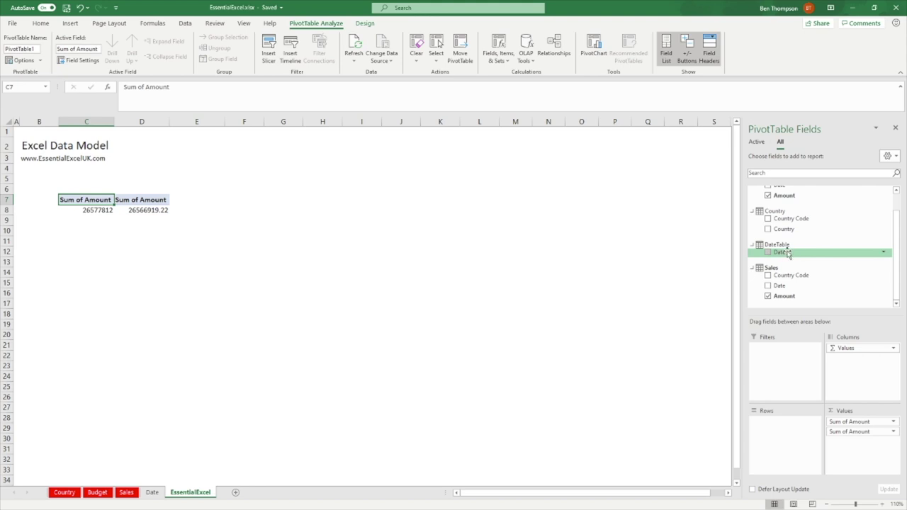
left_click_drag(789, 254, 777, 434)
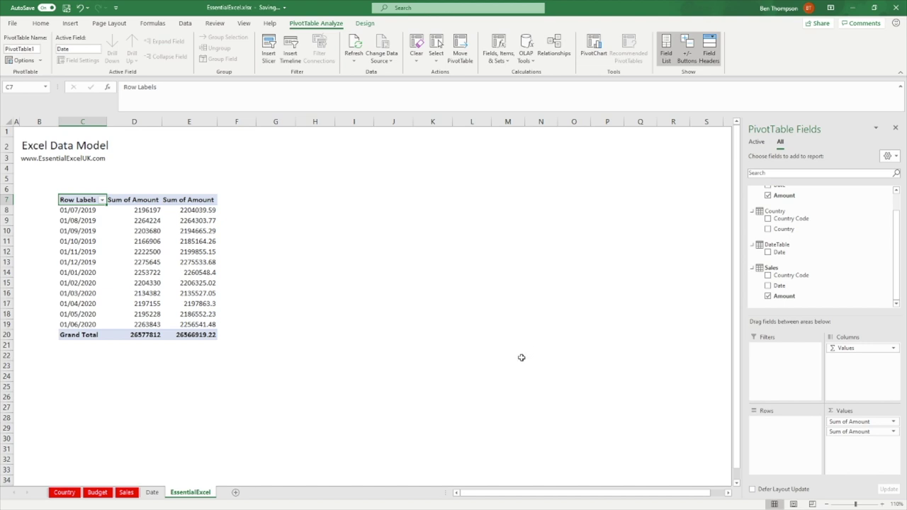
Step: Rename the first PivotTable value field Budget and format it as Number with a thousands separator and 0 decimal places
left_click(894, 422)
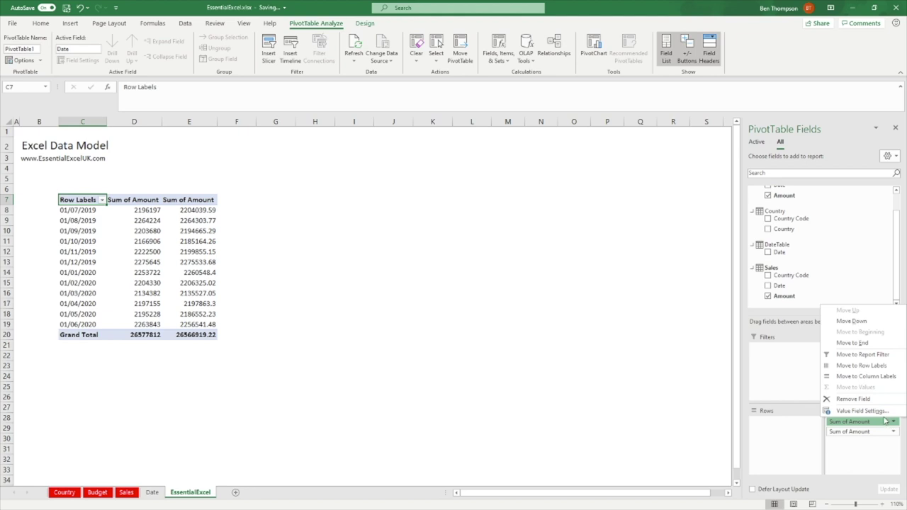
left_click(861, 412)
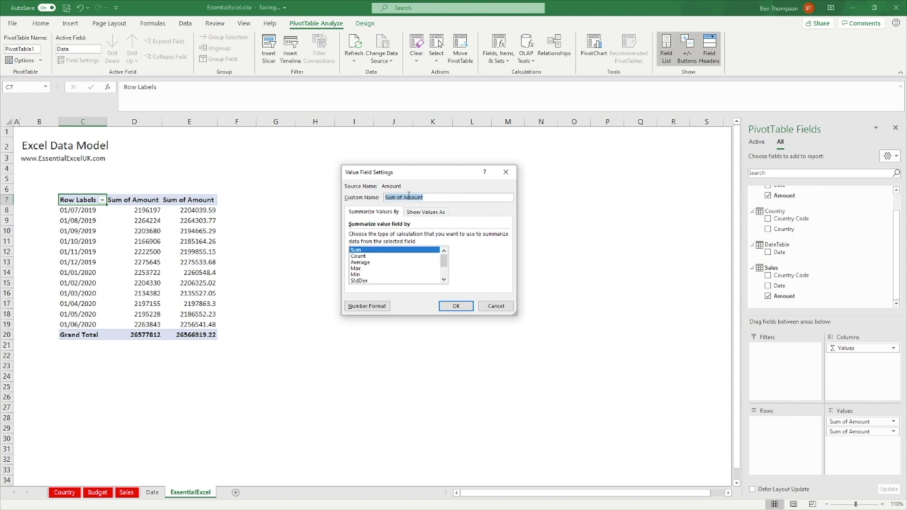
type("Budget")
left_click(368, 306)
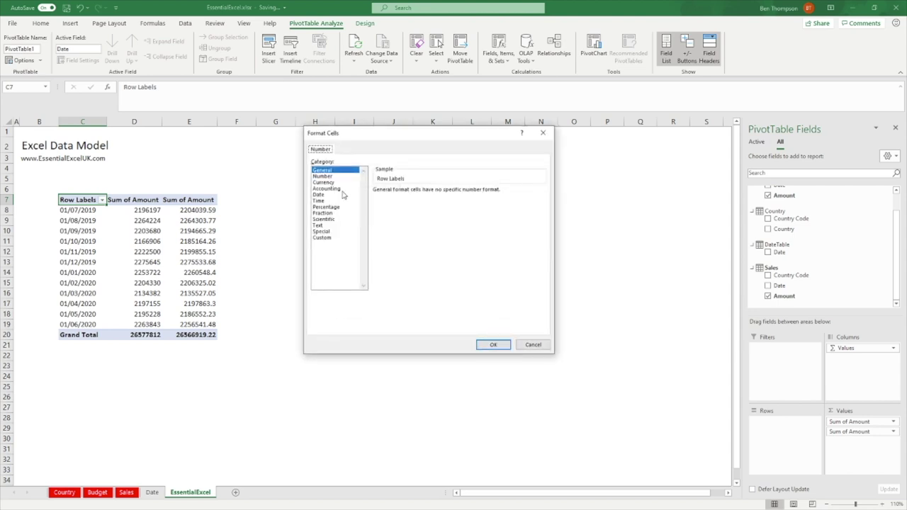
left_click(325, 176)
left_click(389, 205)
left_click(438, 194)
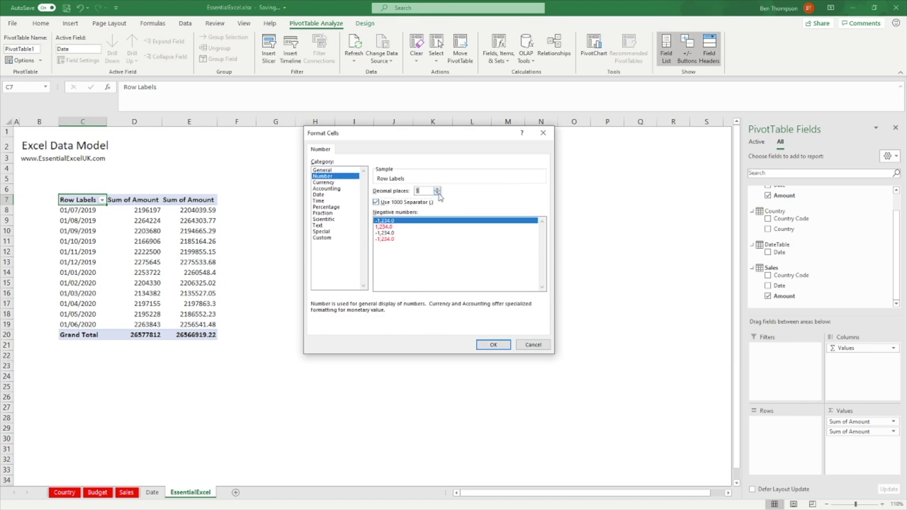
left_click(500, 345)
left_click(454, 305)
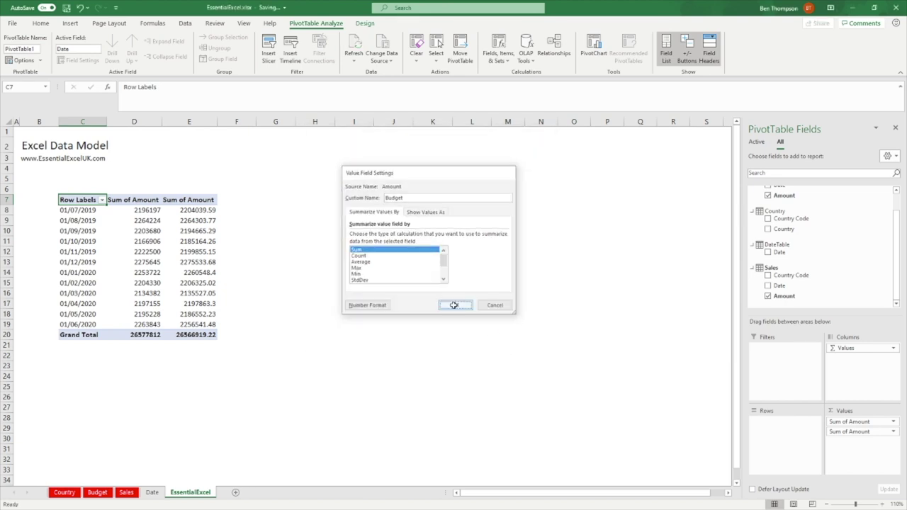
Step: Rename the remaining Sum of Amount field Sales and format it as Number with a thousands separator and 0 decimal places
left_click(894, 432)
left_click(886, 422)
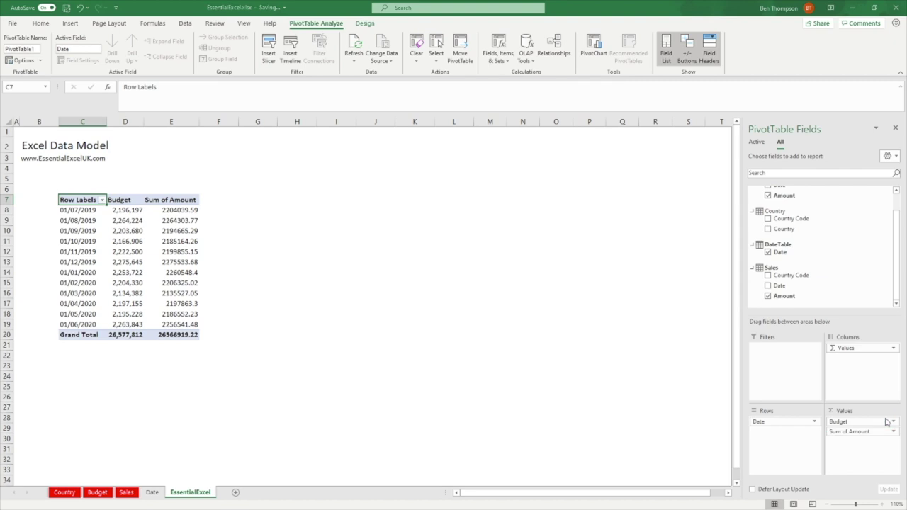
left_click_drag(432, 199, 360, 197)
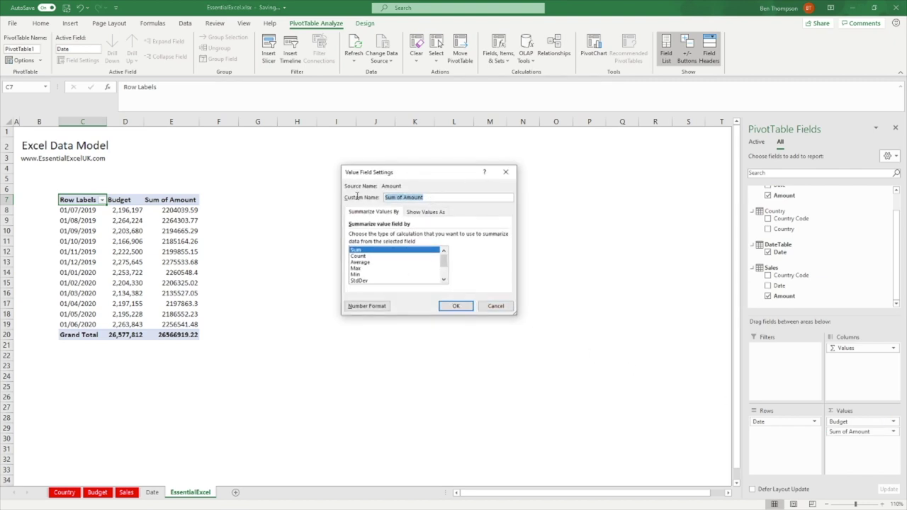
type("Sales")
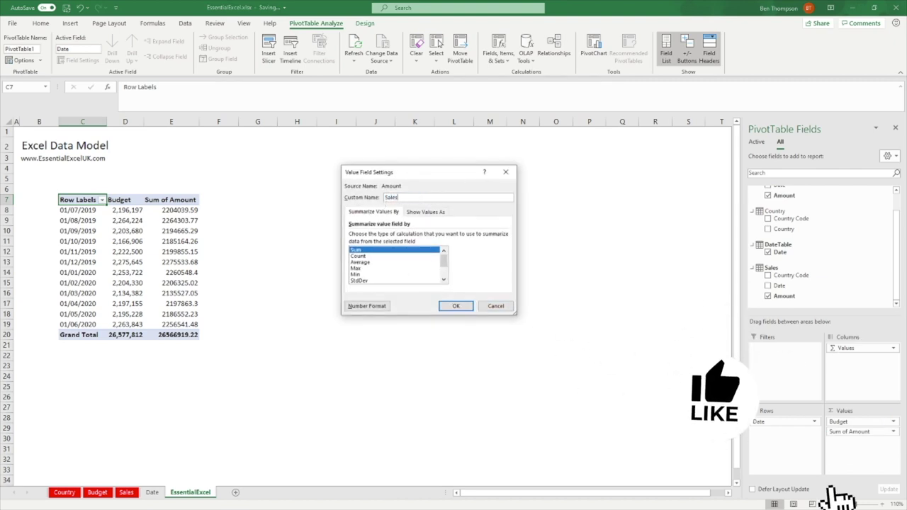
left_click(366, 306)
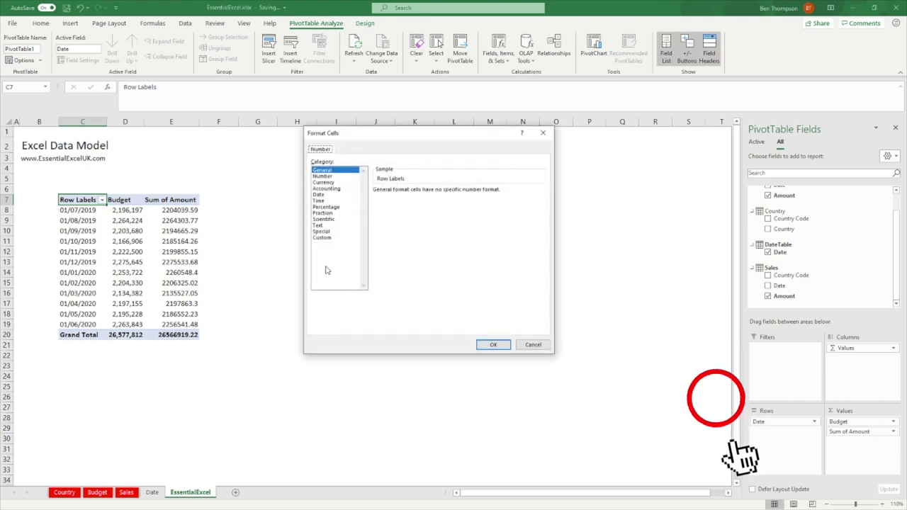
left_click(321, 176)
left_click(418, 203)
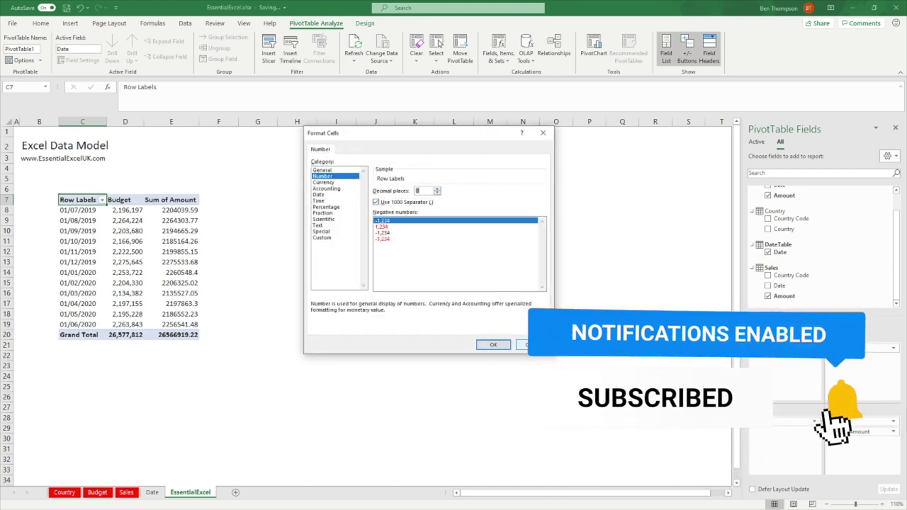
left_click(493, 345)
left_click(457, 306)
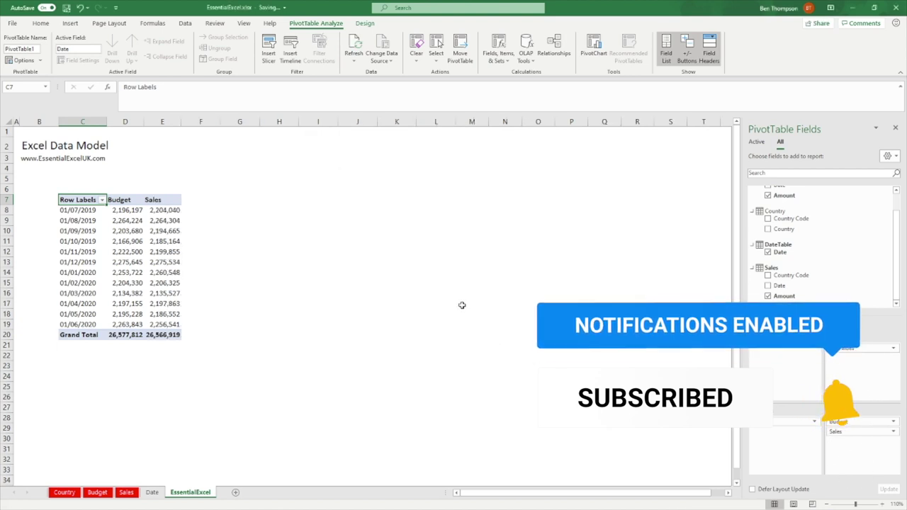
left_click(464, 305)
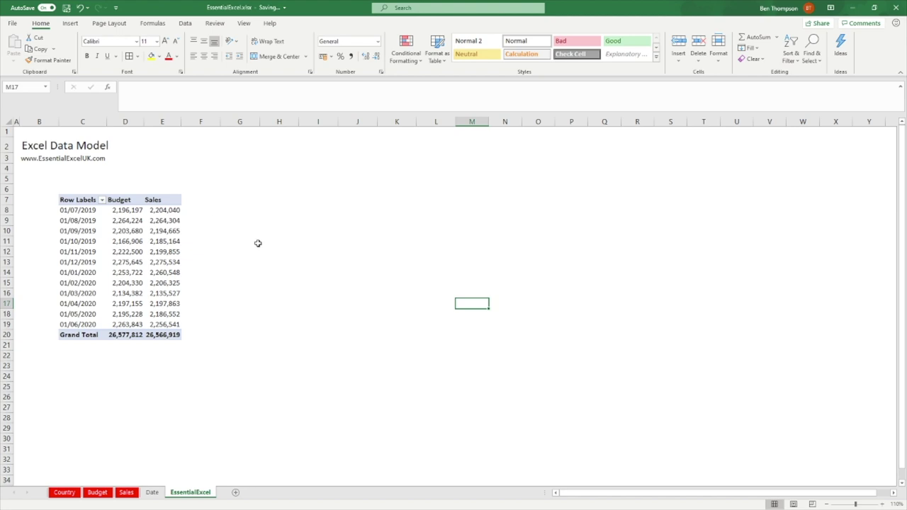
Step: Review the source tables on the Country, Budget and Sales sheets and return to the EssentialExcel sheet
left_click(214, 282)
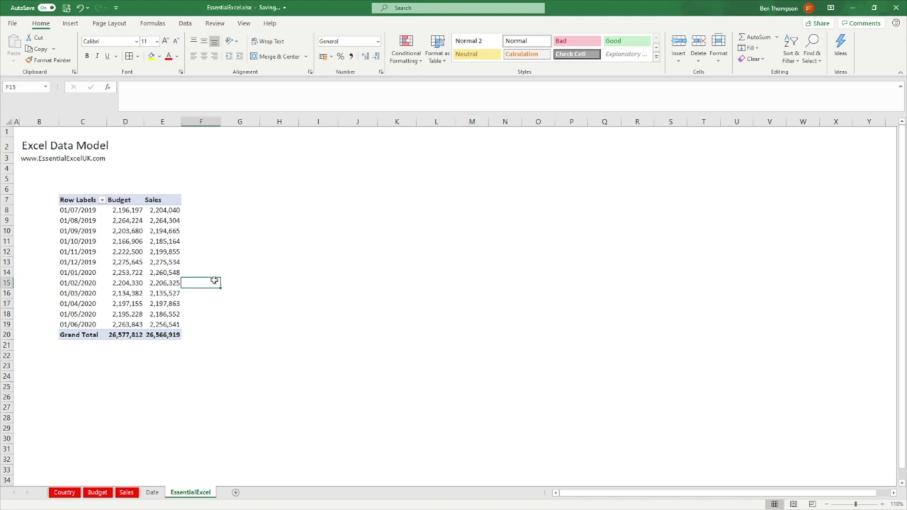
left_click(64, 495)
left_click(99, 494)
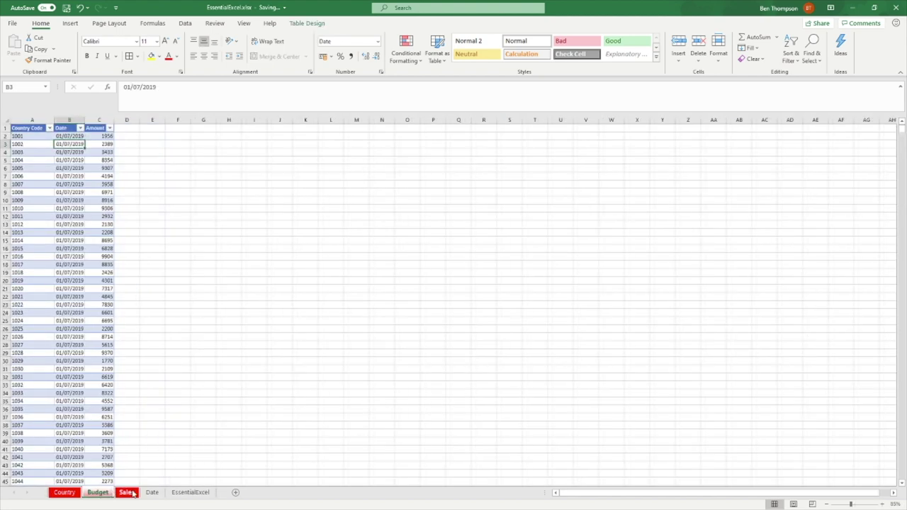
left_click(128, 493)
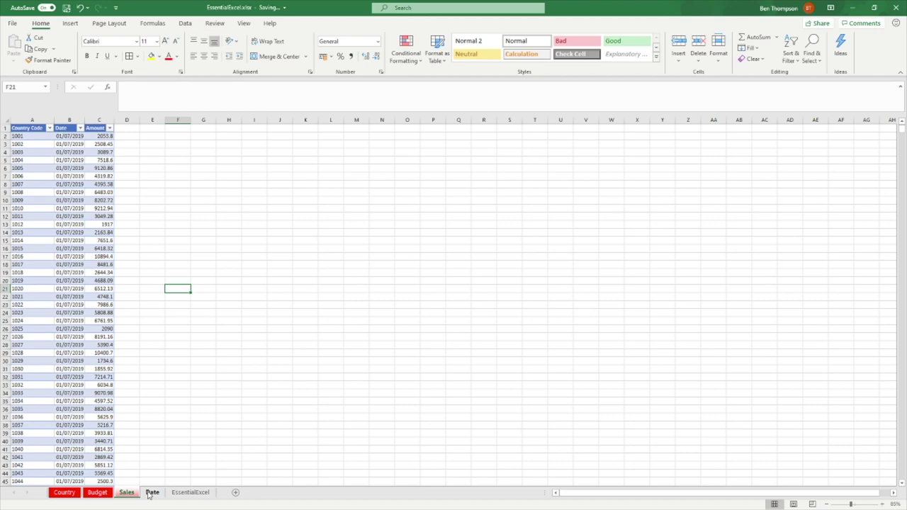
left_click(188, 494)
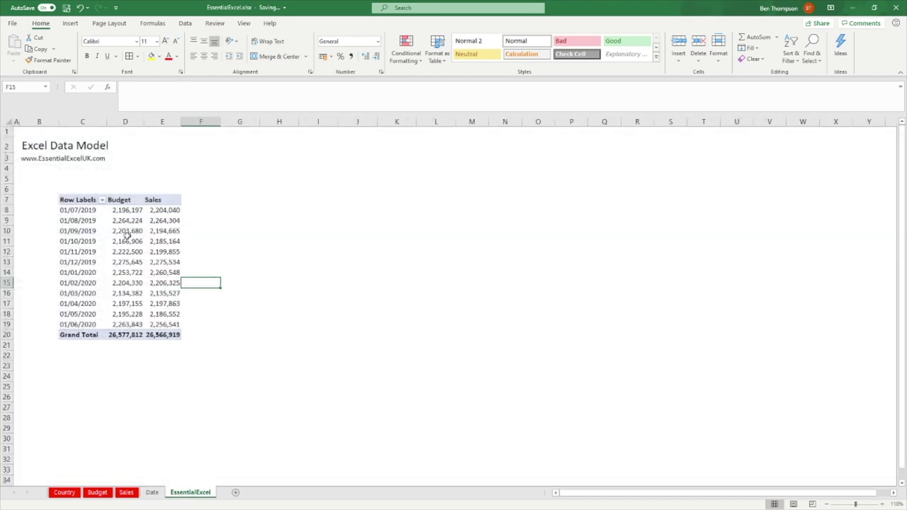
Step: Insert a slicer for Country from the Country table, place it beside the PivotTable and enlarge it to about 11.1 cm by 6.31 cm
mouse_move(130, 233)
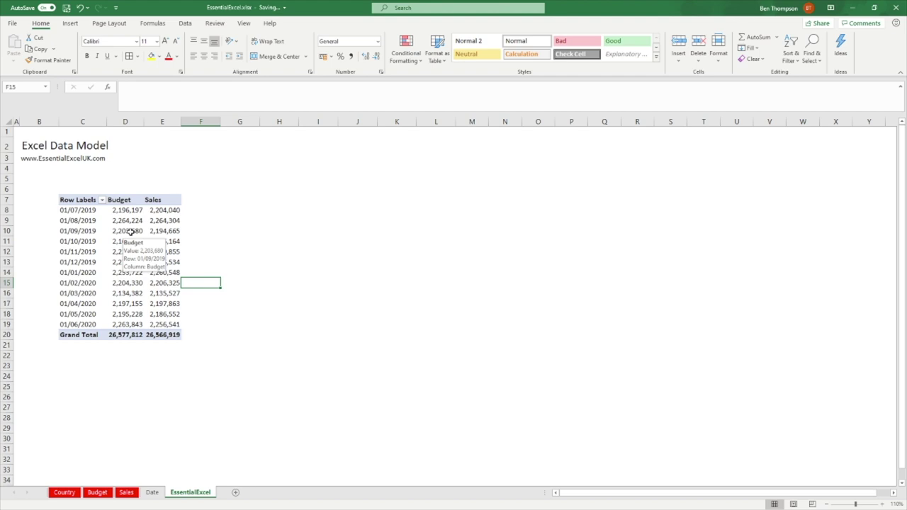
left_click(130, 232)
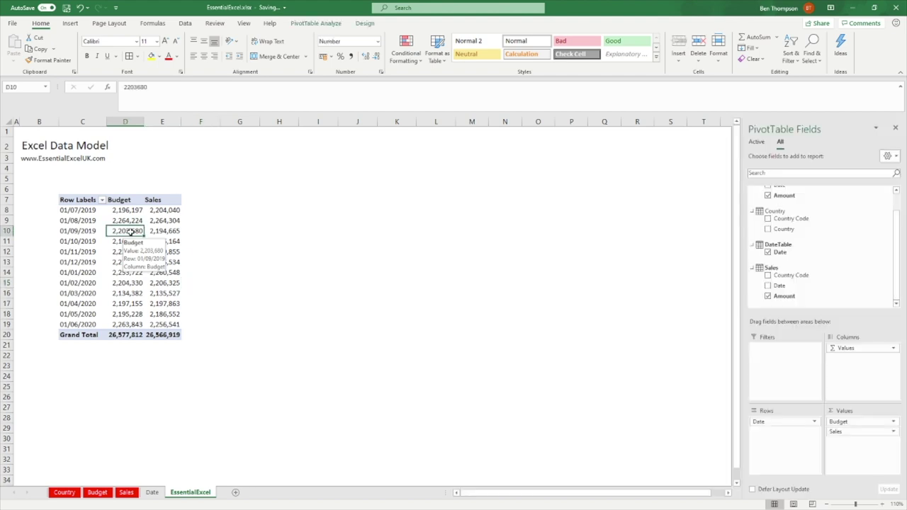
left_click(71, 24)
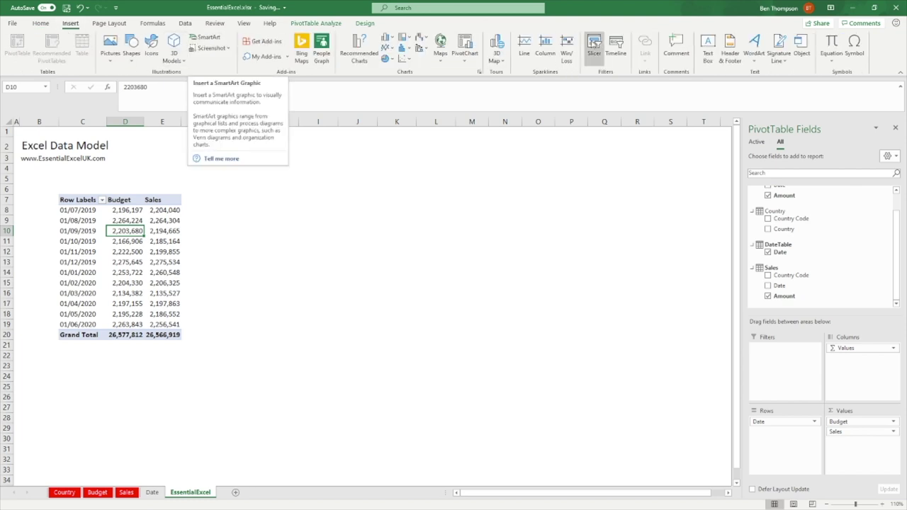
left_click(595, 46)
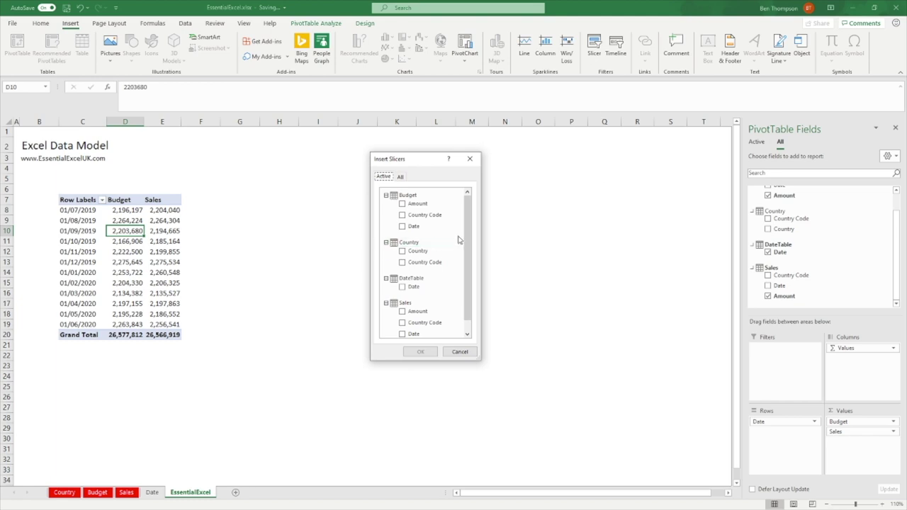
left_click_drag(468, 225, 470, 264)
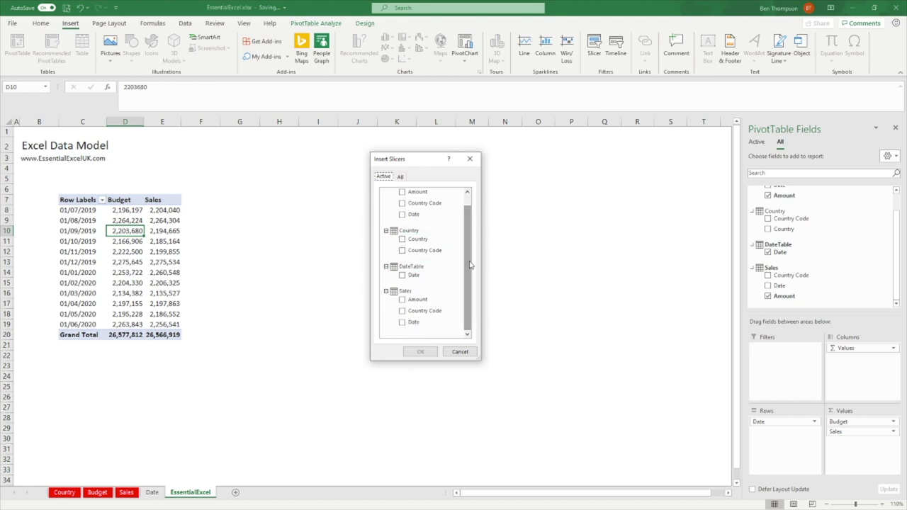
left_click(403, 239)
left_click(423, 352)
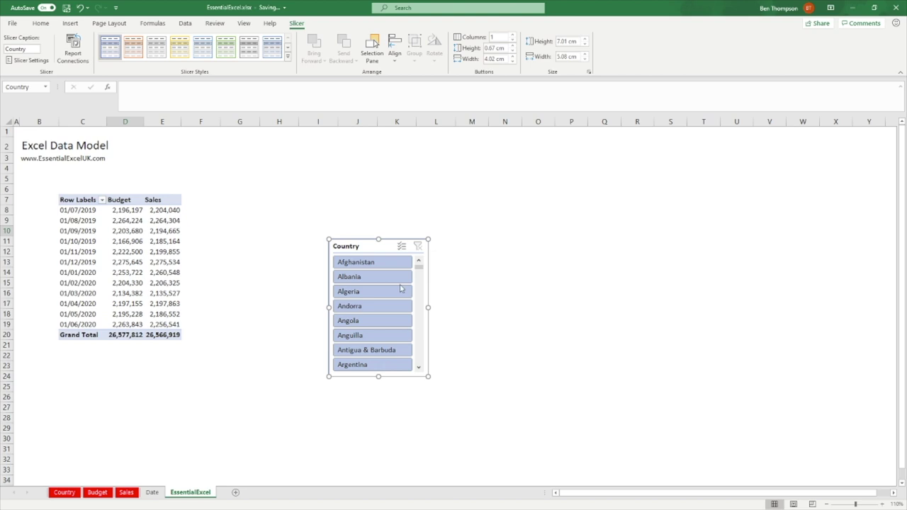
left_click_drag(389, 253, 364, 196)
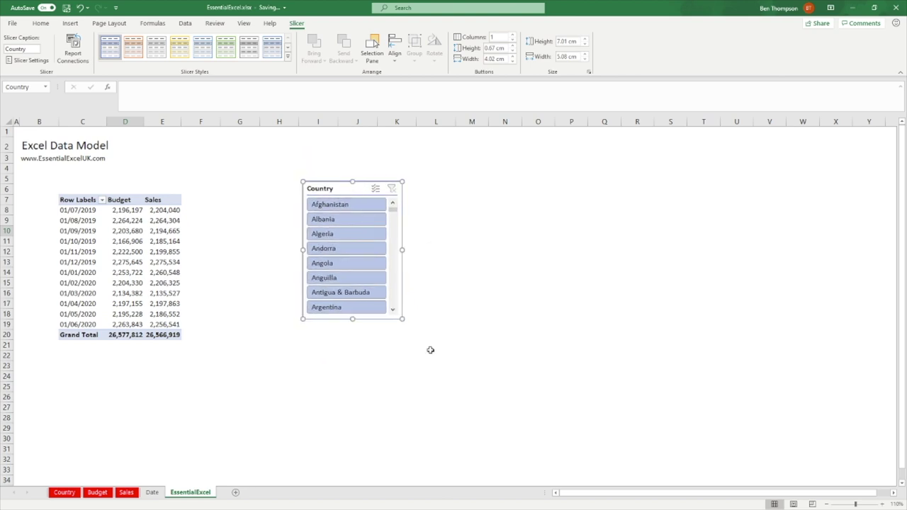
left_click_drag(401, 318, 427, 399)
Step: Look through the full list of countries in the slicer, down to the last entries
scroll(367, 332, "down", 20)
scroll(370, 337, "down", 20)
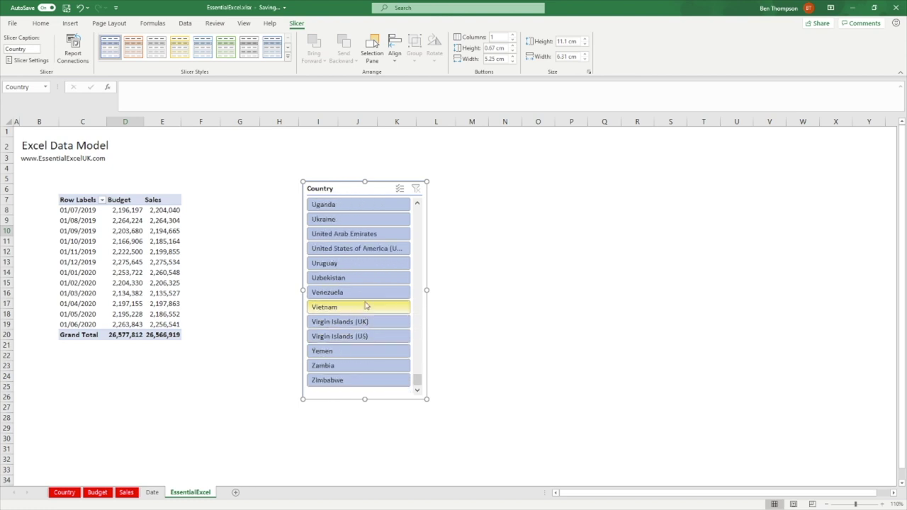
scroll(366, 322, "up", 3)
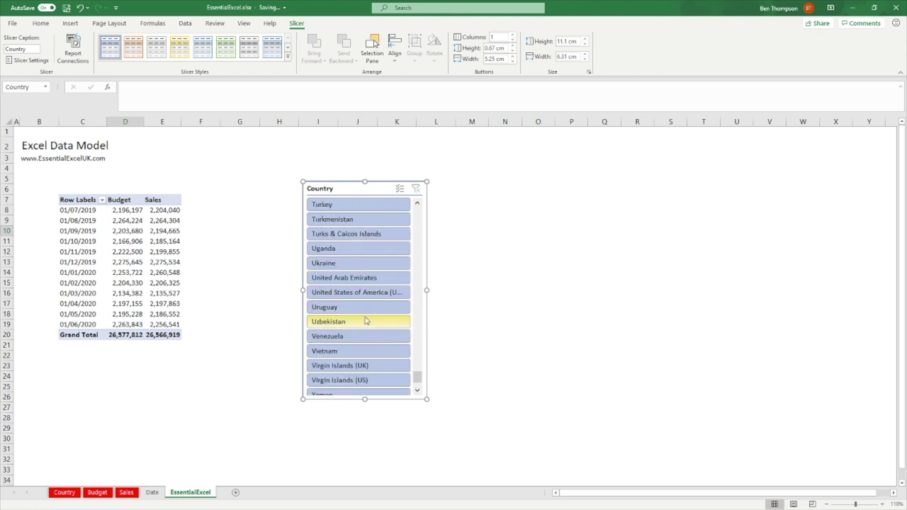
scroll(368, 318, "down", 3)
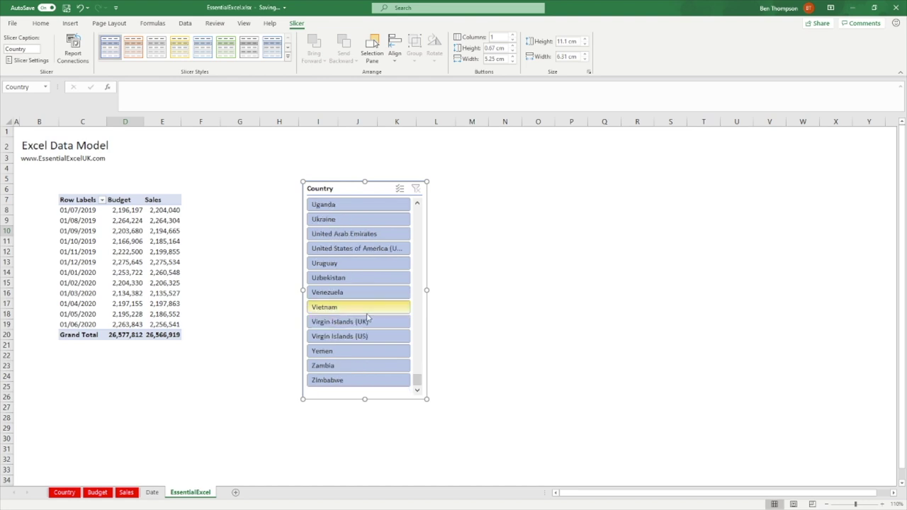
scroll(368, 317, "up", 20)
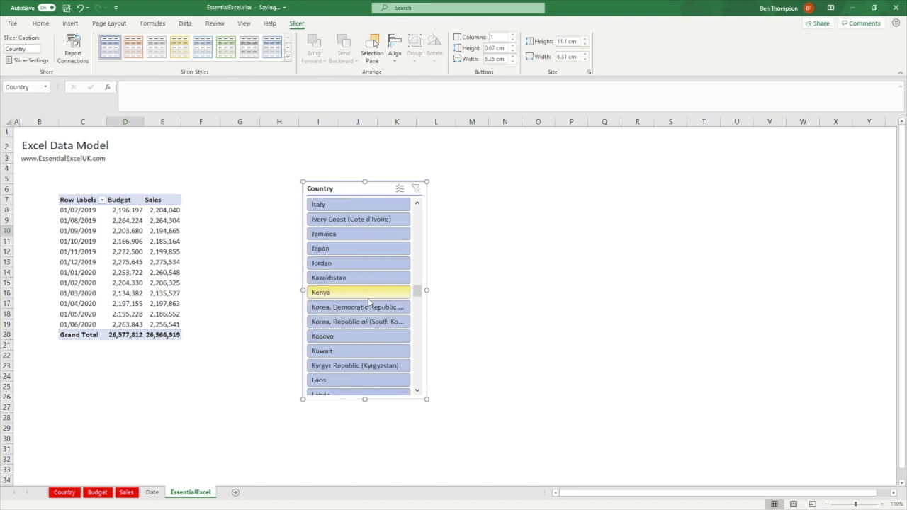
scroll(369, 302, "up", 8)
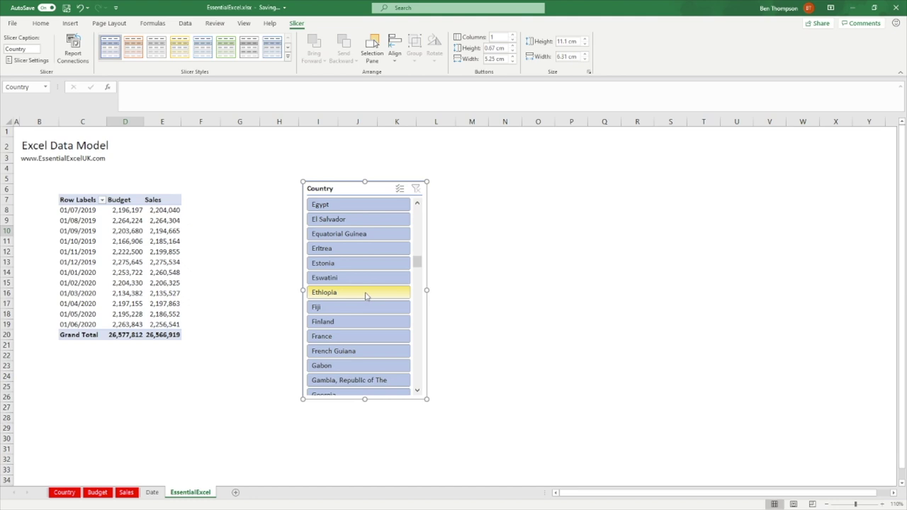
scroll(363, 284, "up", 13)
left_click(416, 275)
left_click_drag(418, 277, 426, 402)
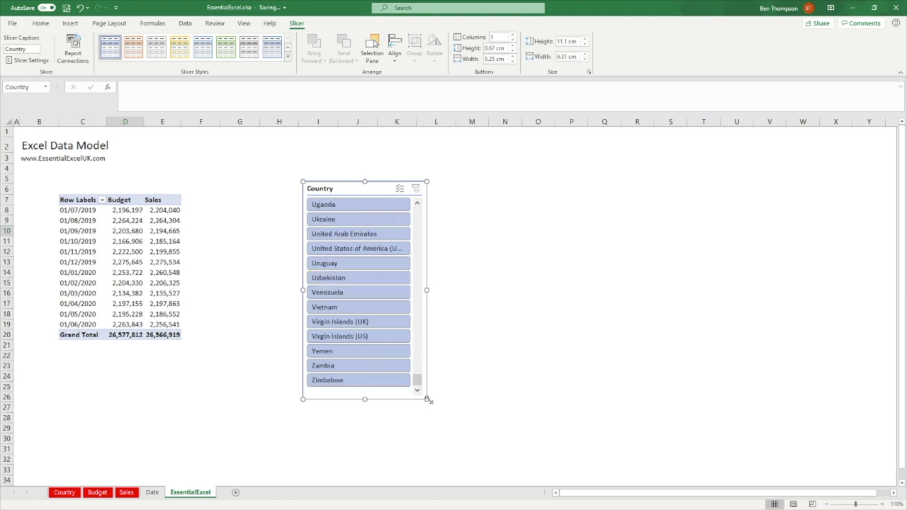
Step: Filter the PivotTable with the slicer by United States of America (USA), United Arab Emirates, Uruguay and Vietnam, one at a time
left_click(359, 249)
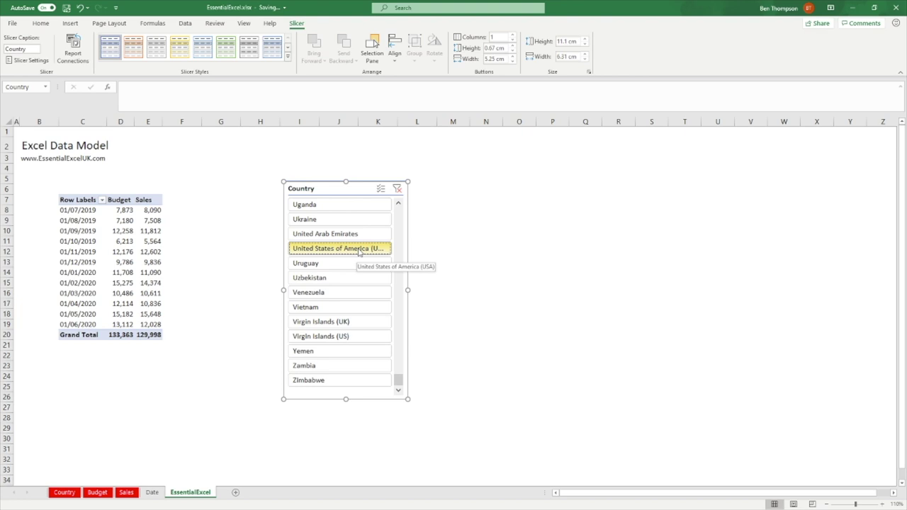
left_click(373, 263)
left_click(346, 234)
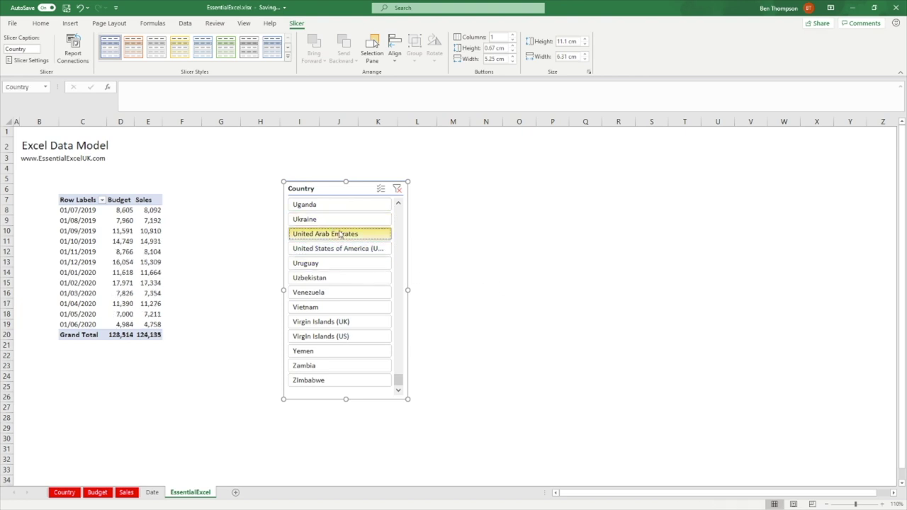
left_click(347, 280)
left_click(342, 265)
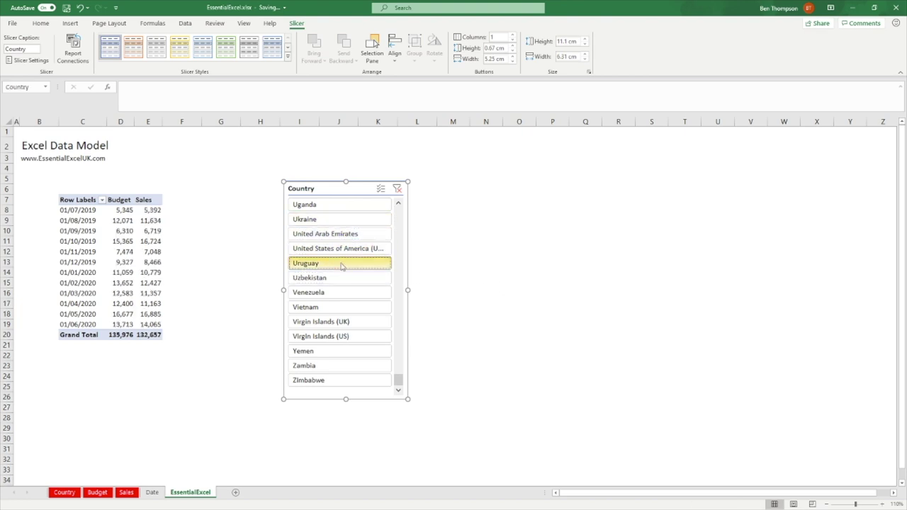
left_click(343, 305)
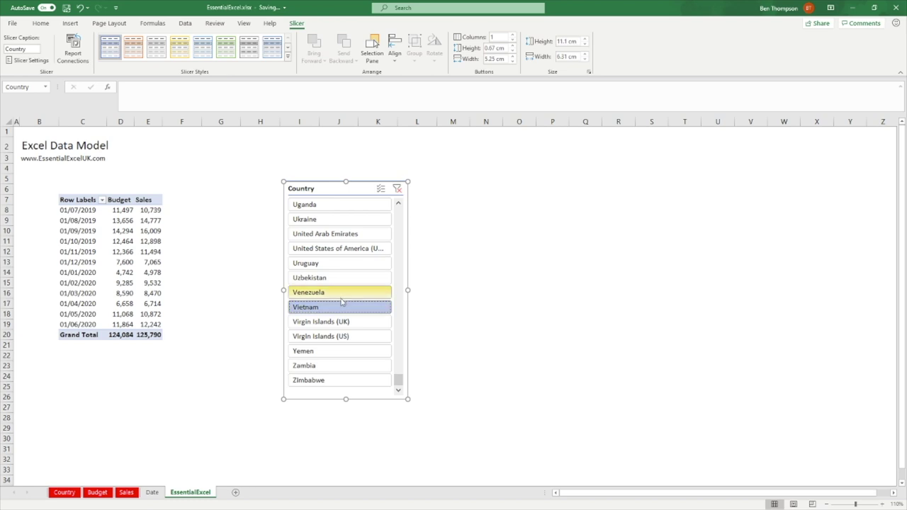
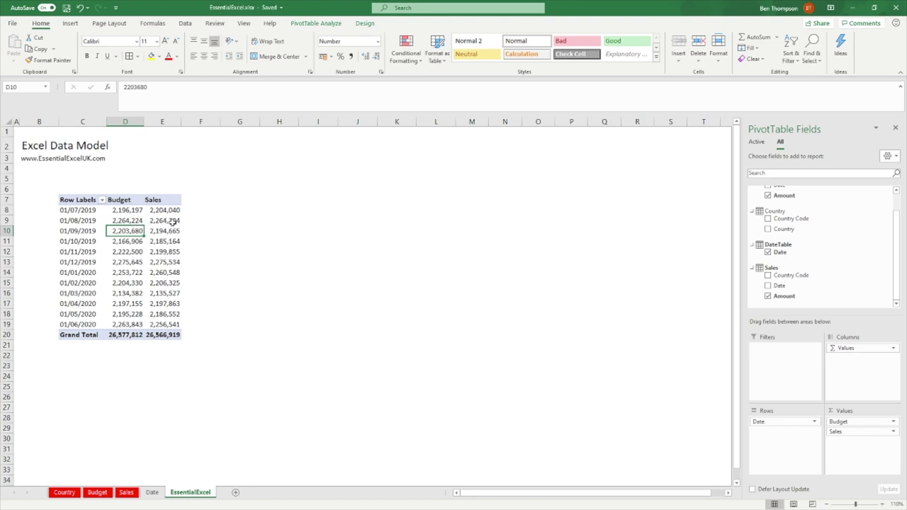
Step: Create a measure named Budget in the Budget table with the formula =sum(Budget[Amount])
left_click(168, 231)
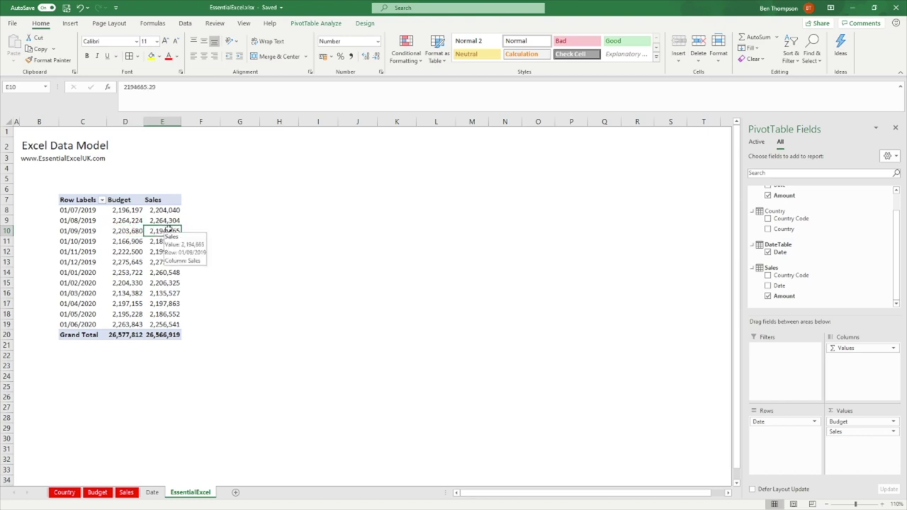
scroll(879, 252, "up", 2)
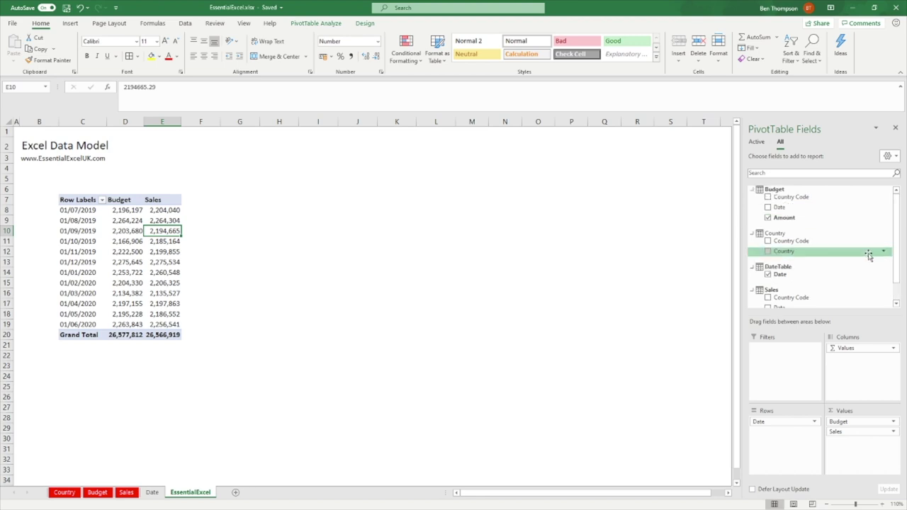
right_click(794, 191)
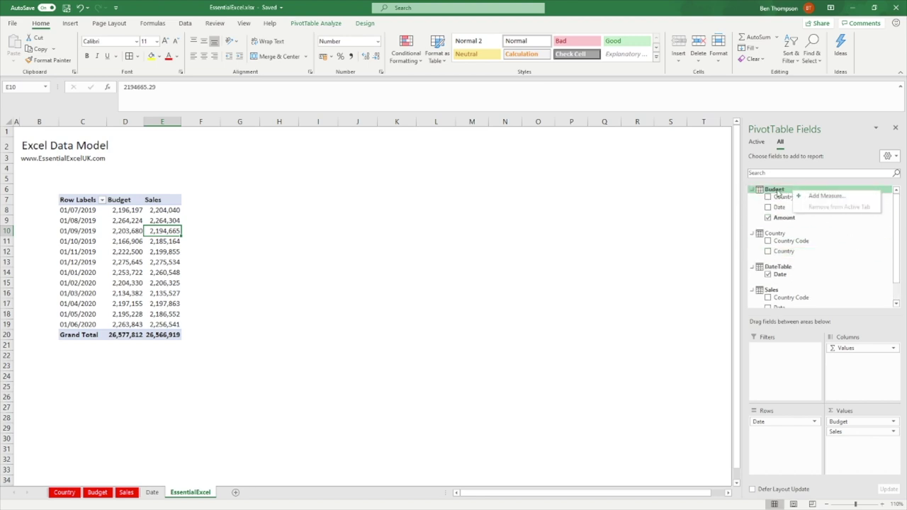
left_click(829, 198)
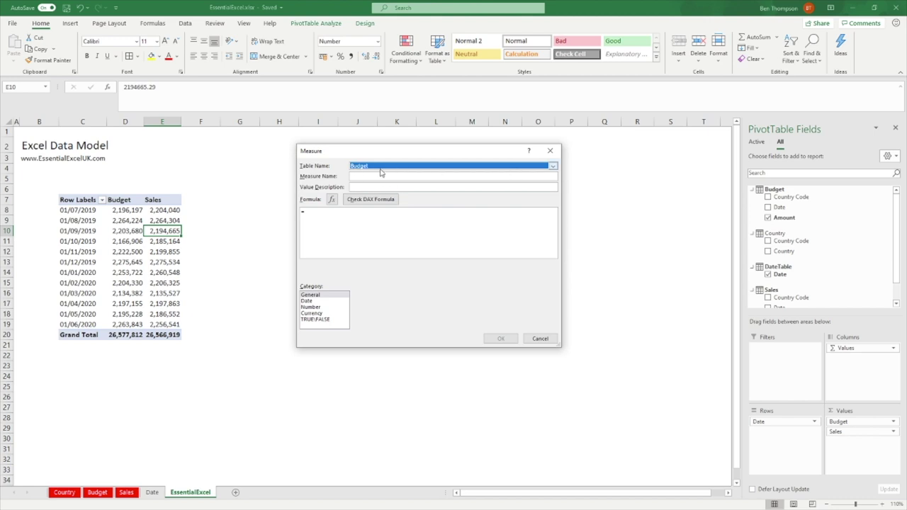
left_click(363, 176)
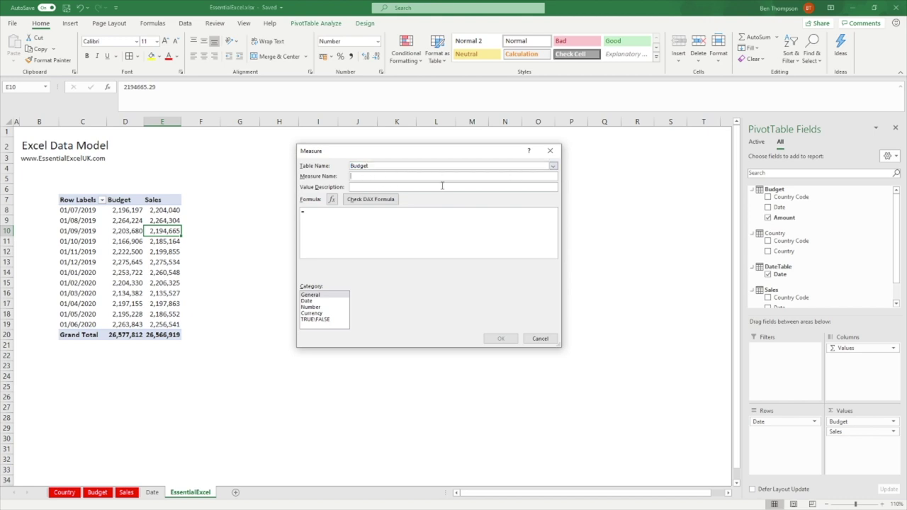
type("Budget")
left_click(370, 186)
type("sum")
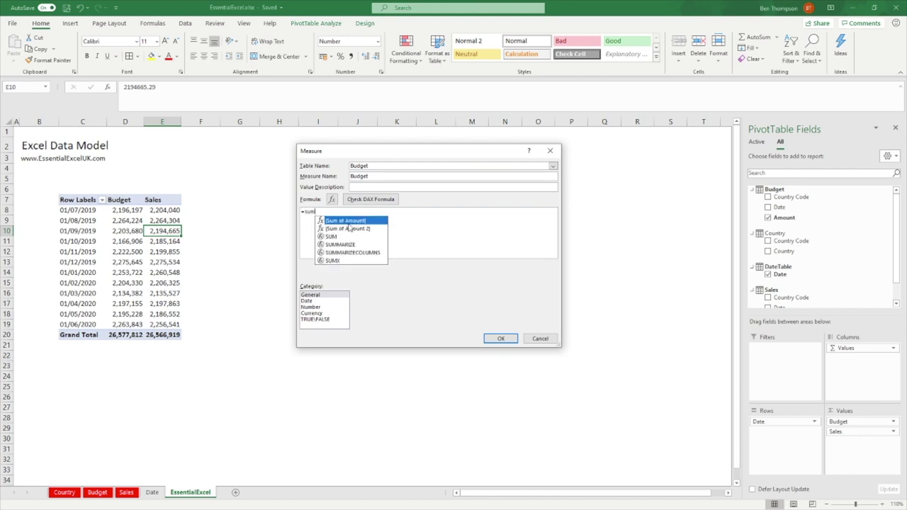
type("(")
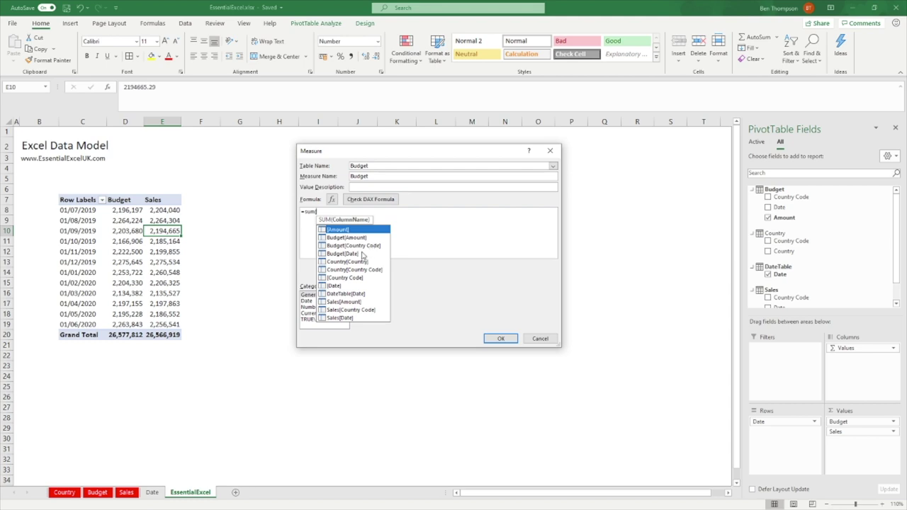
double_click(360, 238)
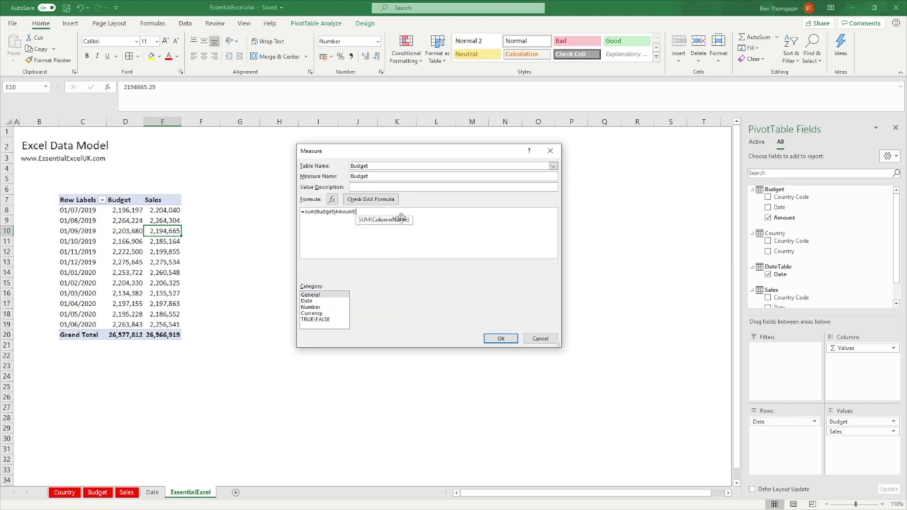
type(")")
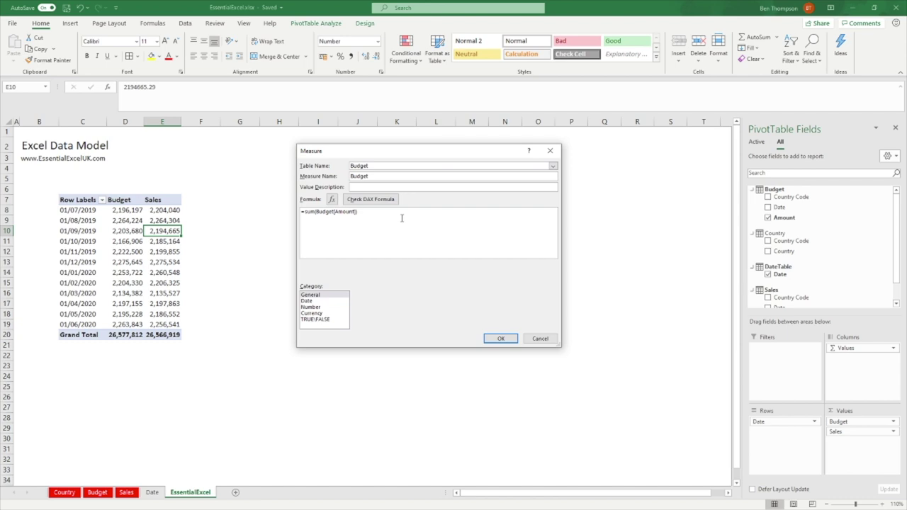
left_click(500, 339)
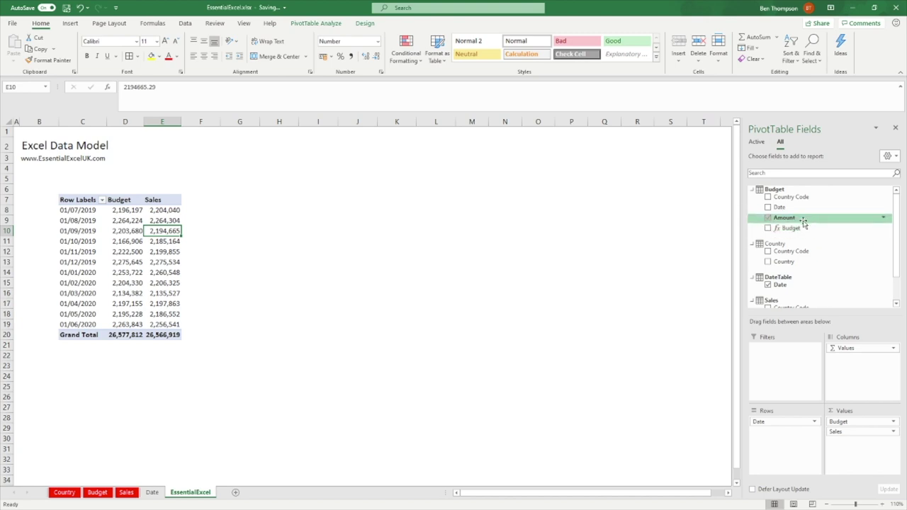
Step: Start a new measure in the Sales table and name it Sales
scroll(809, 227, "down", 1)
scroll(810, 227, "up", 1)
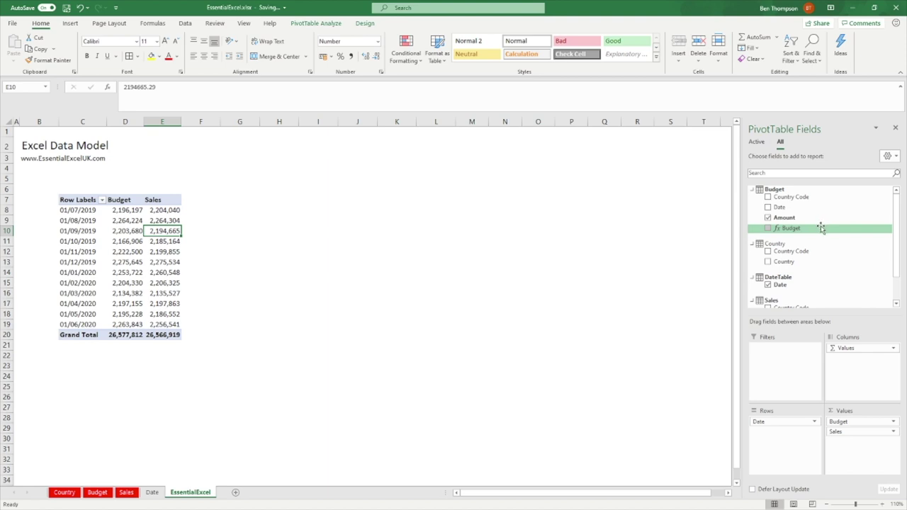
scroll(820, 244, "down", 1)
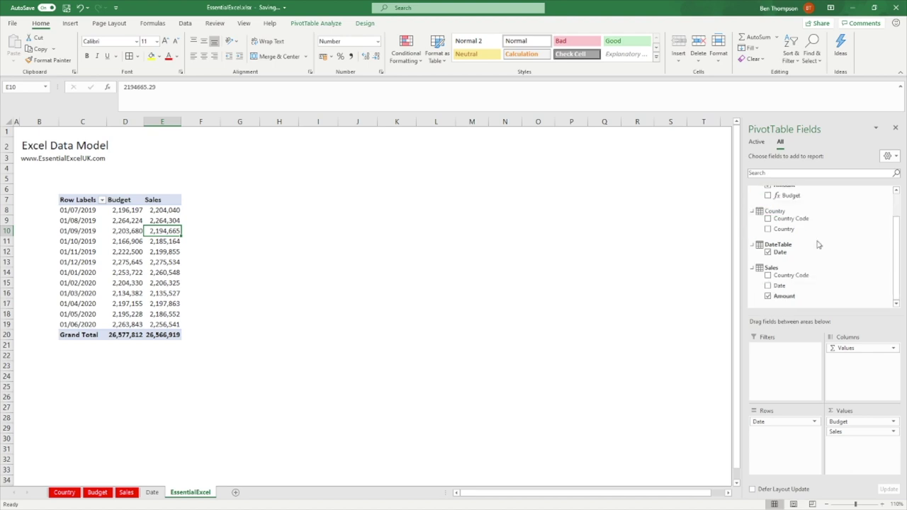
right_click(788, 267)
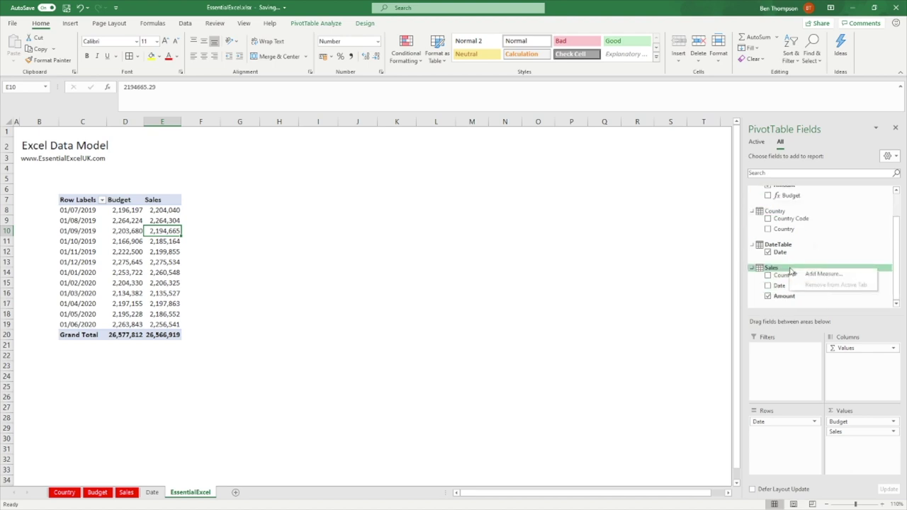
left_click(818, 277)
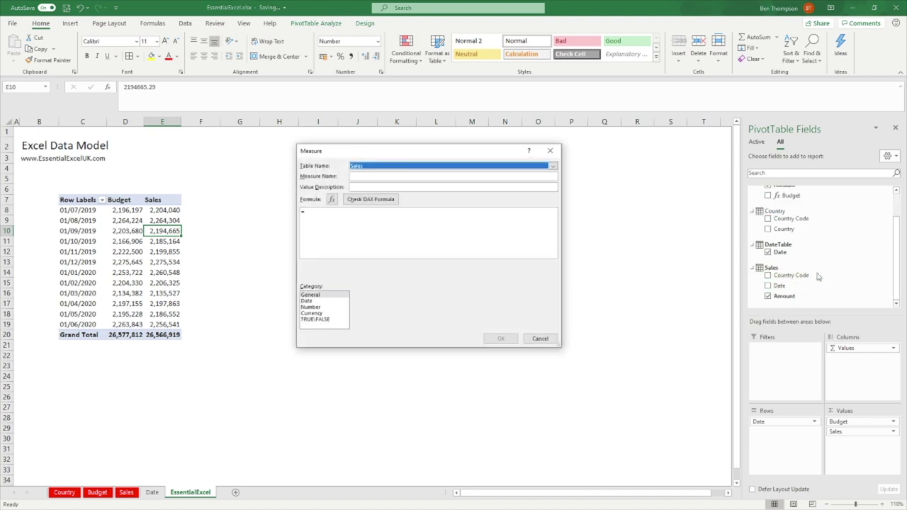
left_click(388, 177)
type("Sa")
key("Tab")
key("Tab")
key("Tab")
key("Tab")
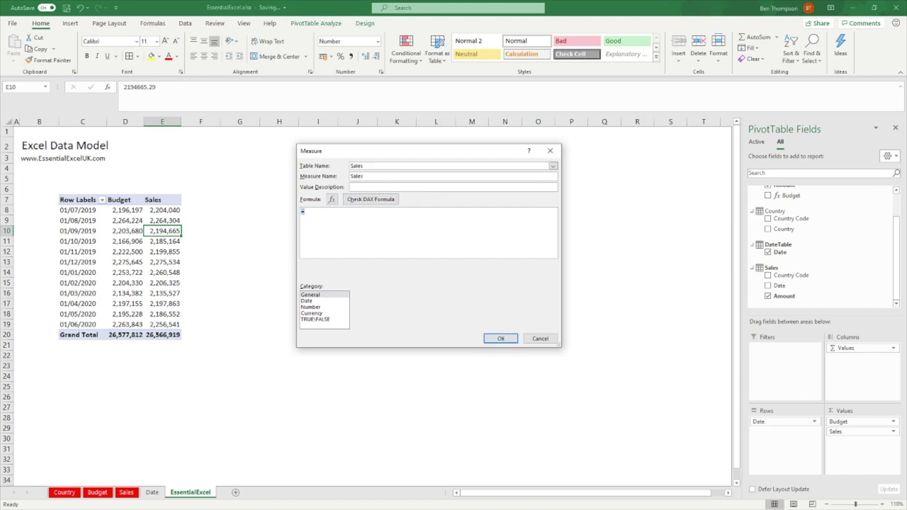
Step: Define the new measure's formula as =SUM(Sales[Amount]) and save the measure
type("sum")
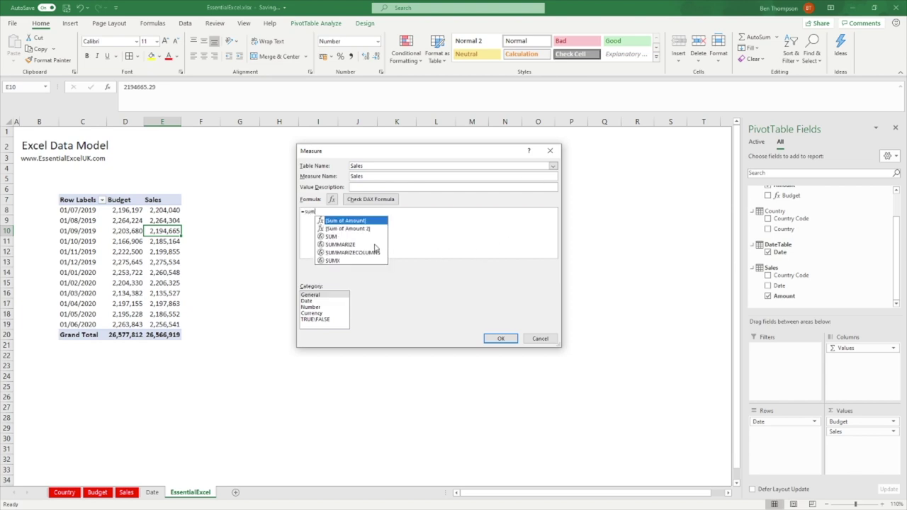
double_click(345, 237)
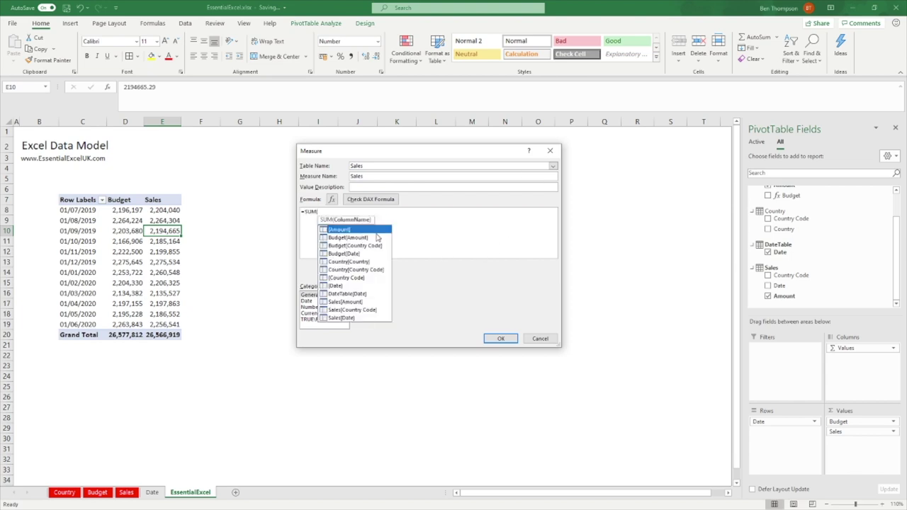
double_click(357, 303)
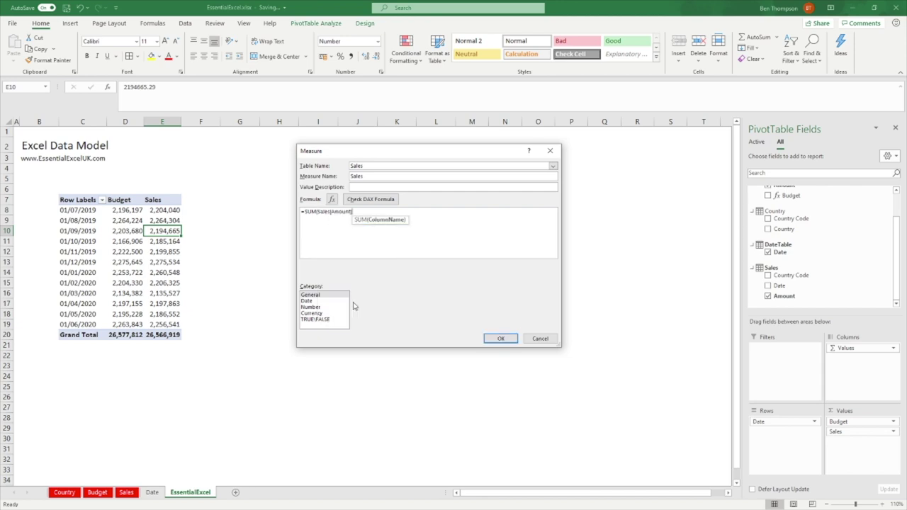
type(")")
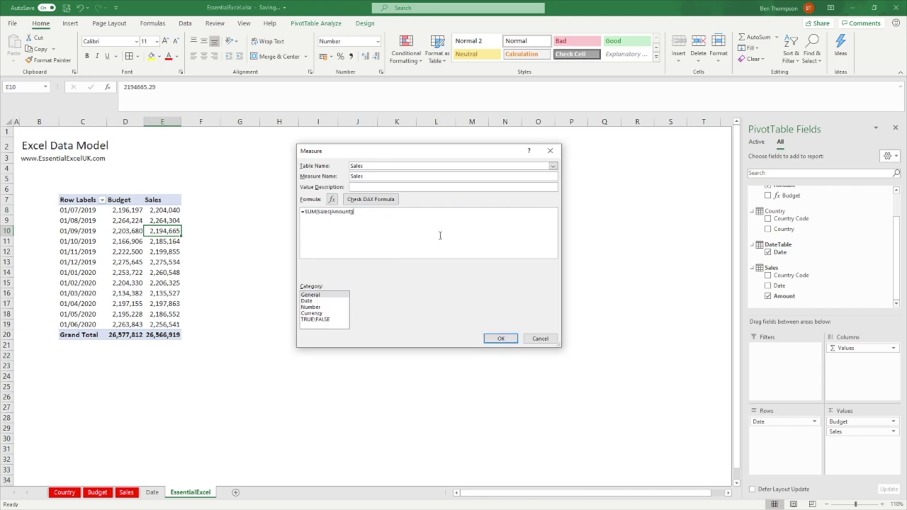
left_click(491, 338)
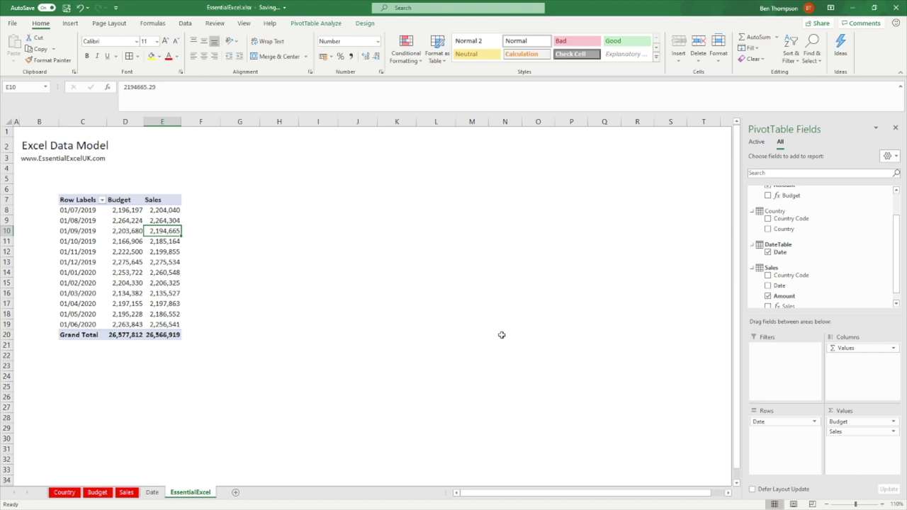
Step: Edit the Sales measure to use the Number category with a 1000 separator
scroll(794, 252, "down", 1)
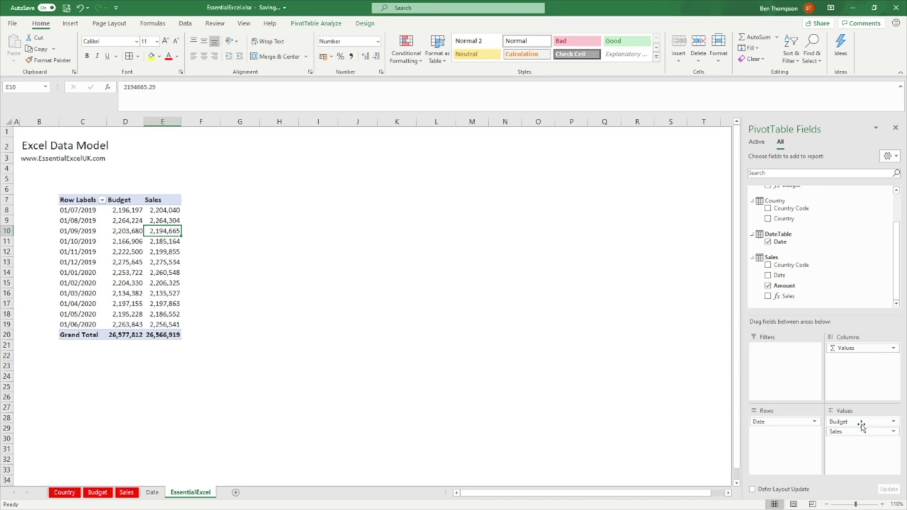
right_click(787, 297)
left_click(815, 303)
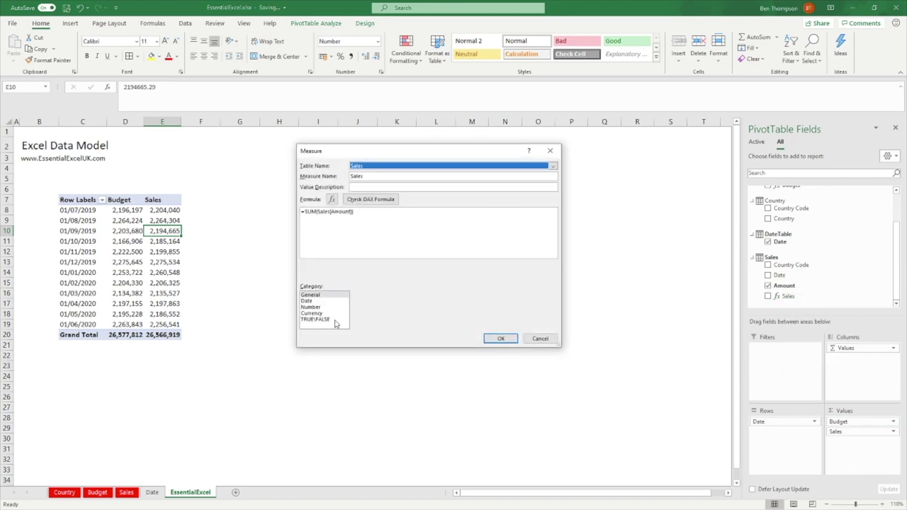
left_click(317, 307)
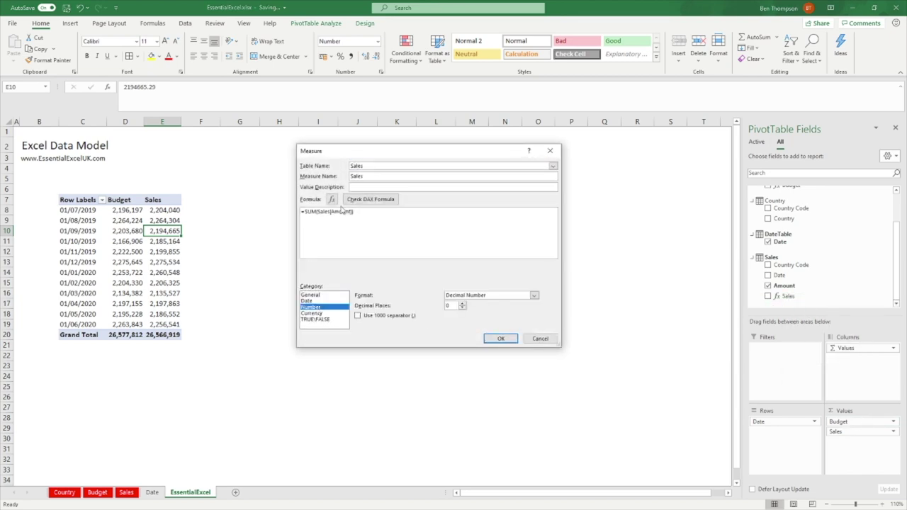
left_click(358, 317)
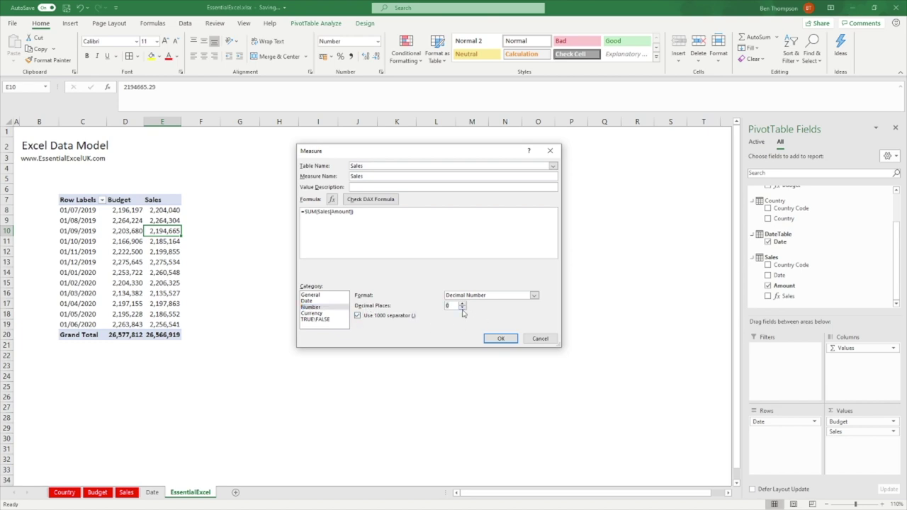
left_click(511, 340)
Step: Edit the Budget measure to use the Number category with 0 decimal places and a 1000 separator
scroll(801, 294, "up", 2)
right_click(792, 229)
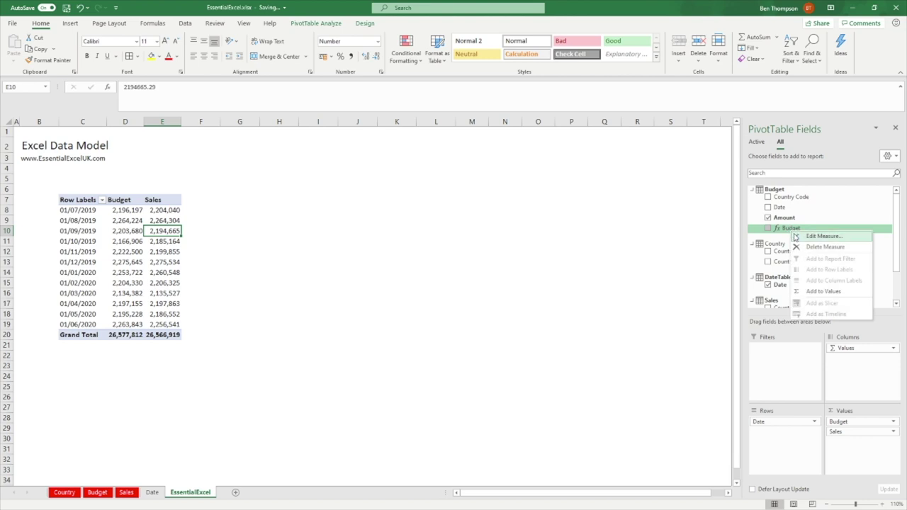
left_click(822, 244)
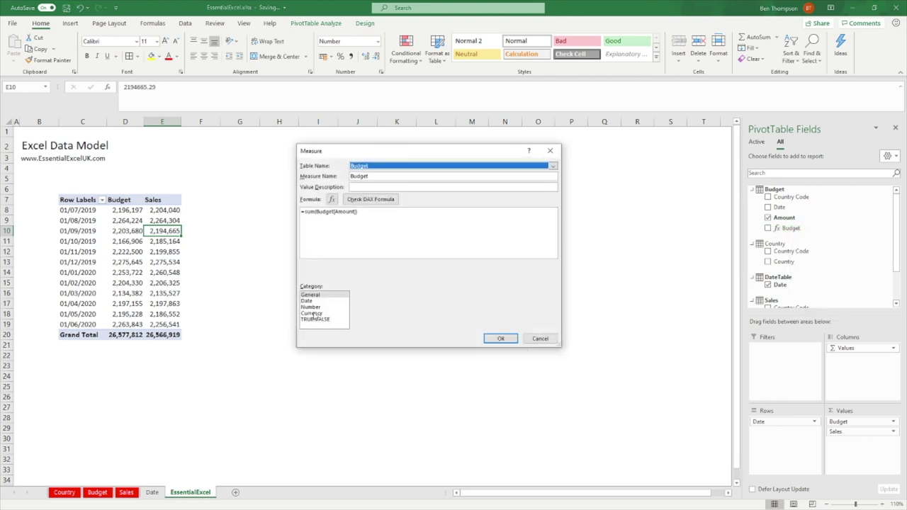
left_click(316, 307)
left_click(367, 315)
left_click(462, 308)
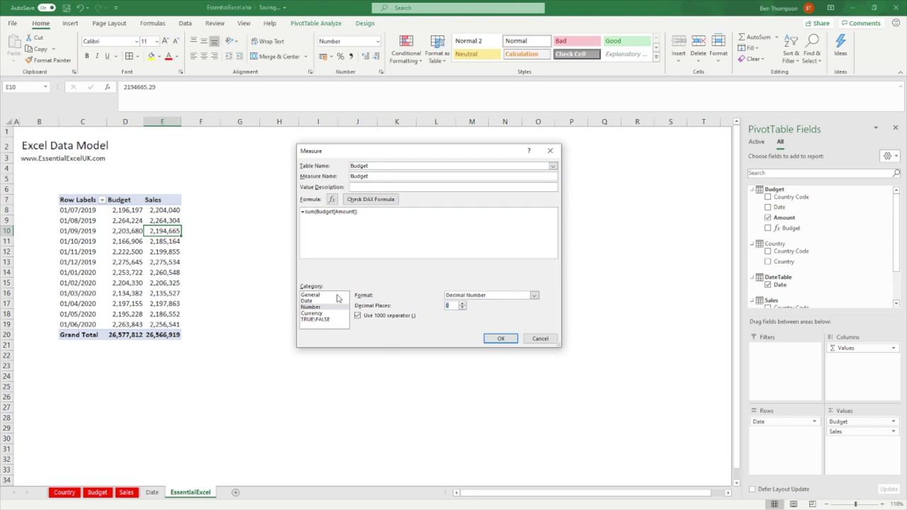
left_click(501, 340)
Step: Replace the two summed Amount fields in the PivotTable values with the Budget and Sales measures
left_click_drag(864, 424, 861, 307)
left_click_drag(844, 422, 846, 283)
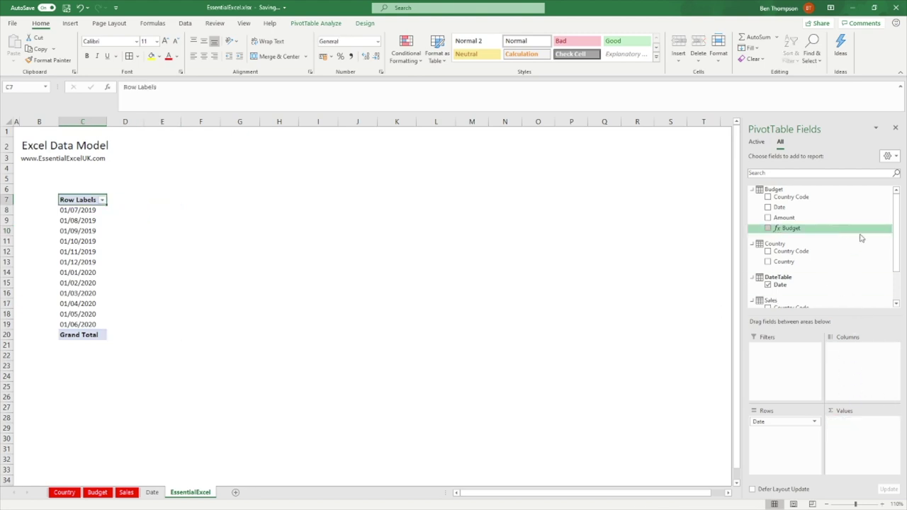
left_click_drag(794, 228, 851, 427)
scroll(801, 285, "down", 2)
left_click_drag(800, 296, 854, 434)
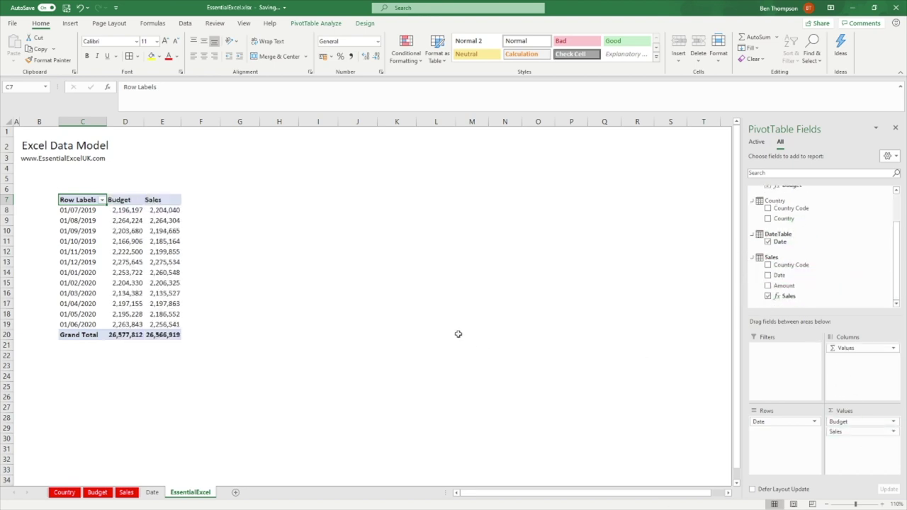
left_click(121, 202)
left_click(157, 201)
left_click(110, 201)
left_click(159, 197)
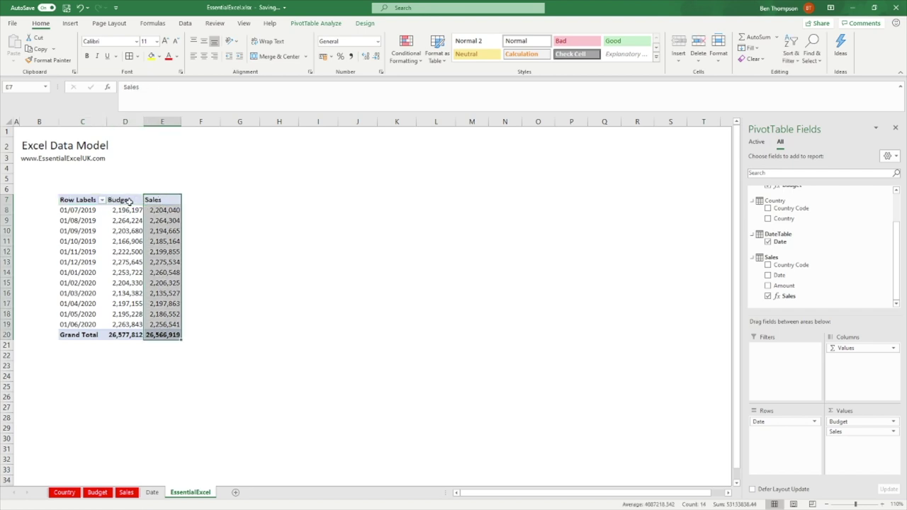
left_click(132, 202)
left_click(155, 200)
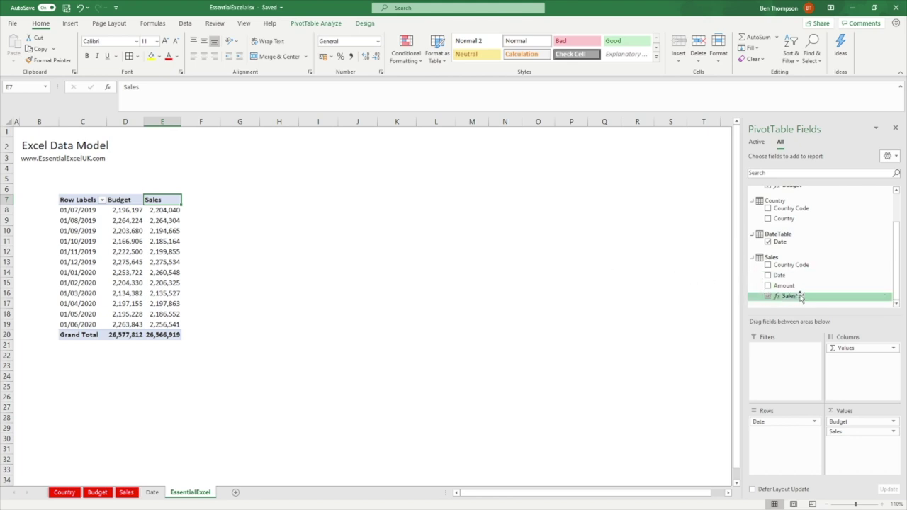
Step: Start a new measure in the Sales table and name it Var %
left_click(811, 266)
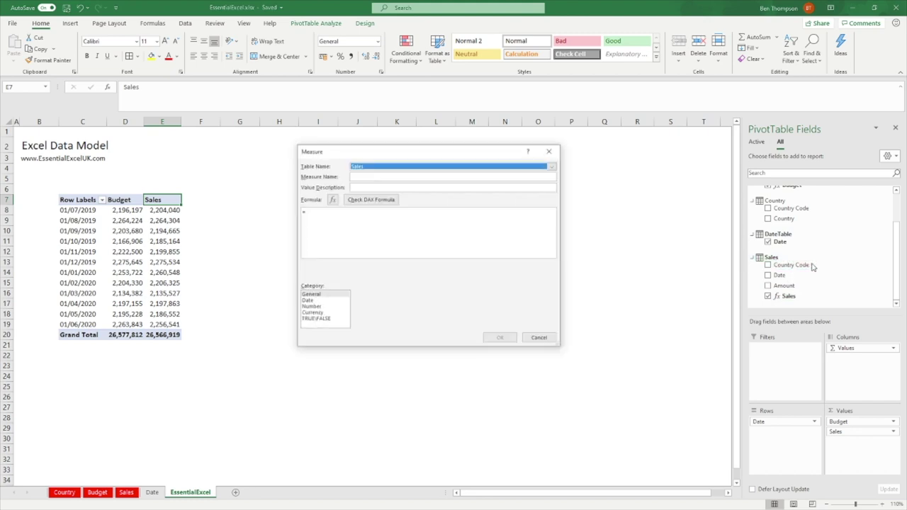
left_click(359, 176)
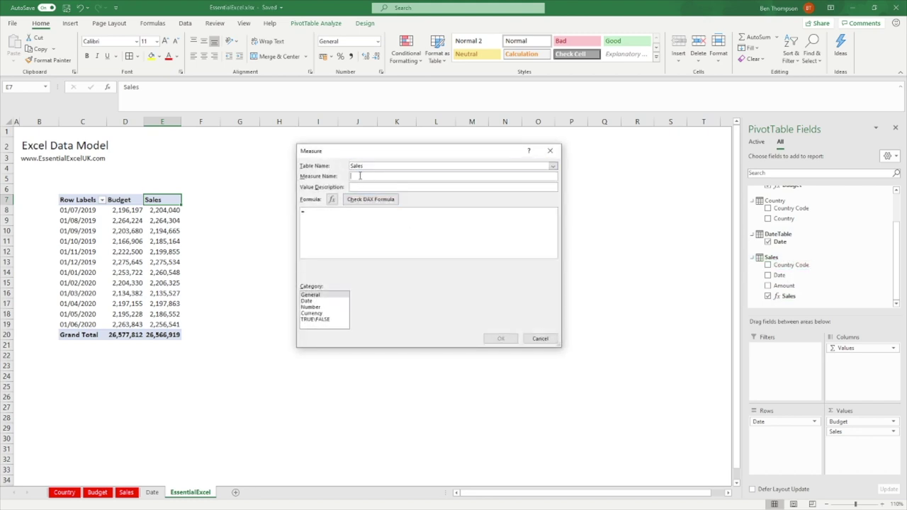
type("Var")
Step: Begin the Var % formula with the DIVIDE function, using [Sales]-[Budget] as the numerator
type("DIVIDE(")
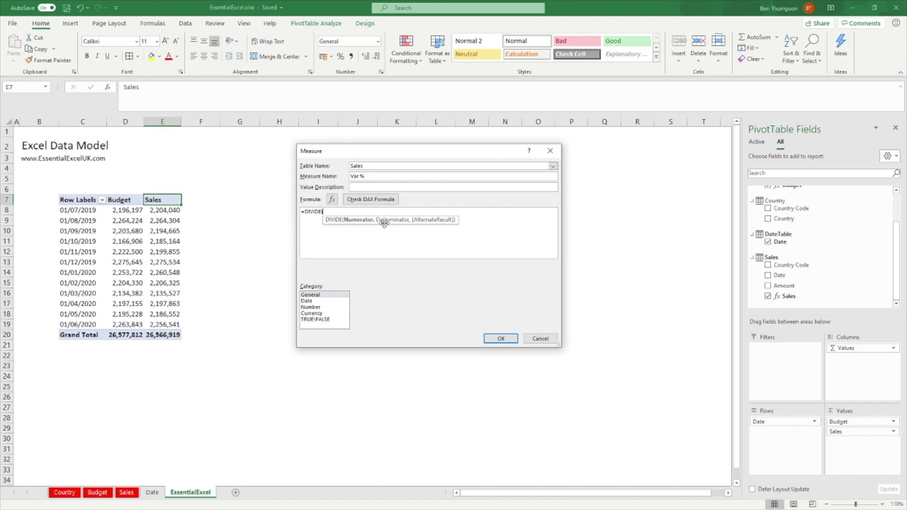
type("actua")
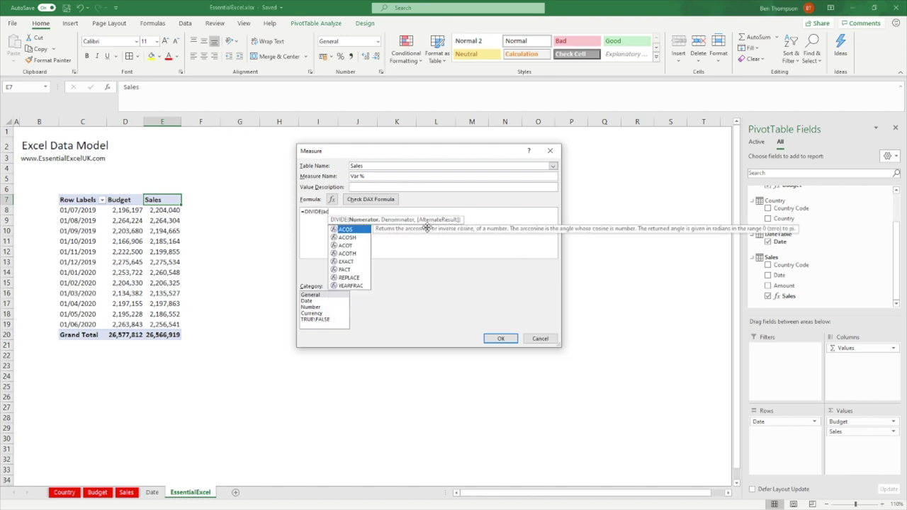
key("BackSpace")
key("BackSpace")
key("BackSpace")
key("BackSpace")
key("BackSpace")
type("sale")
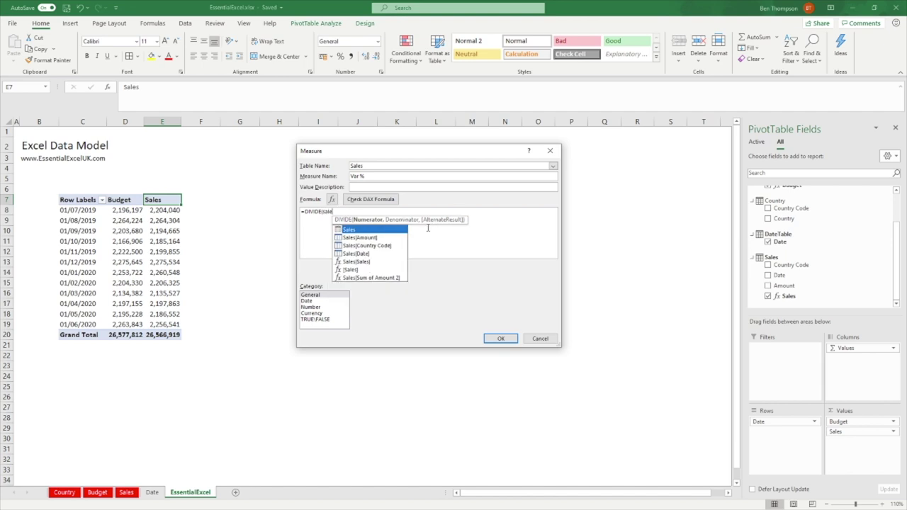
double_click(357, 270)
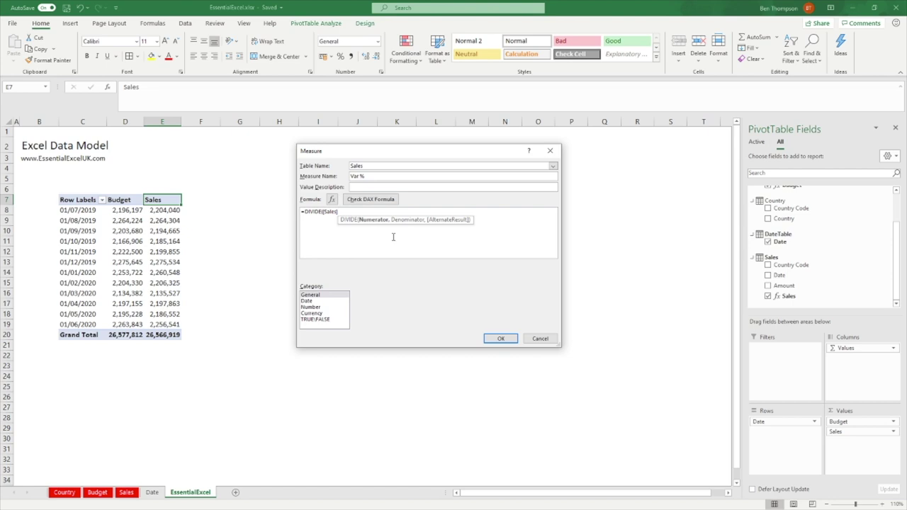
type("-budget")
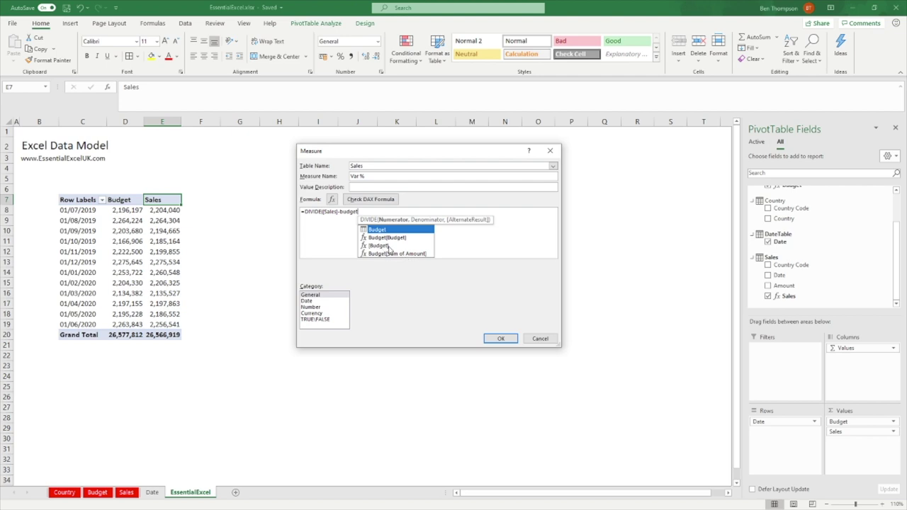
double_click(388, 246)
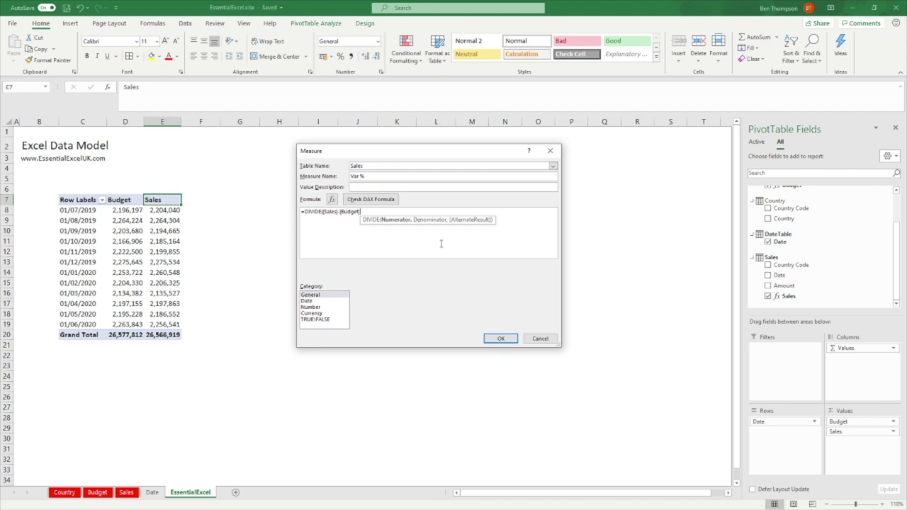
Step: Complete the DIVIDE formula with [Budget] as the denominator and BLANK() as the alternate result
type(",")
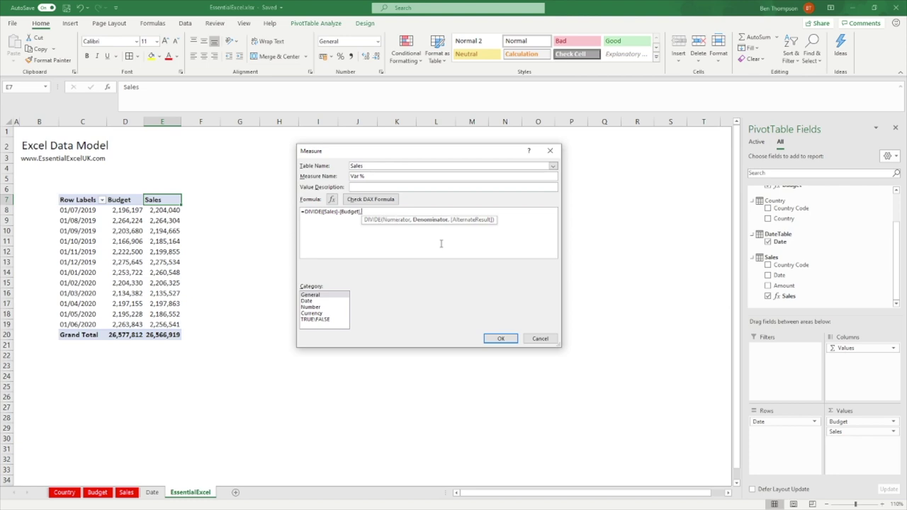
type("[B")
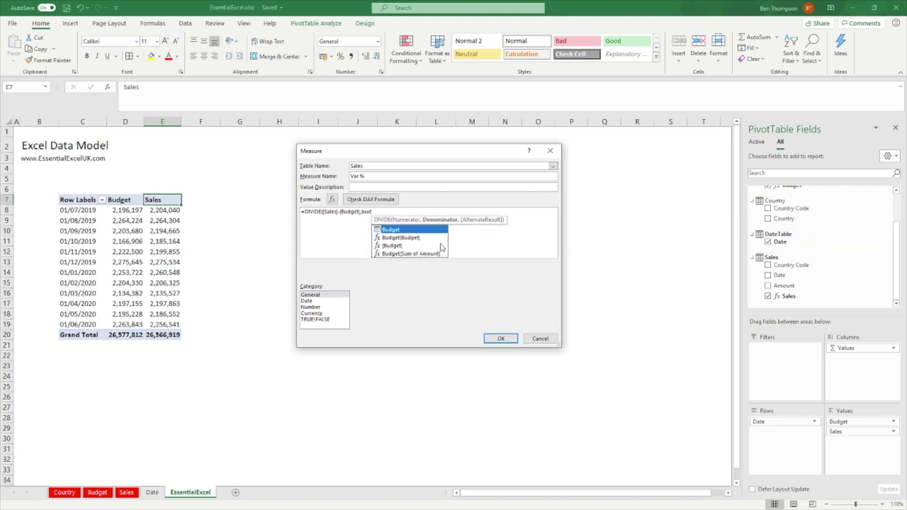
key("Down")
key("Down")
key("Tab")
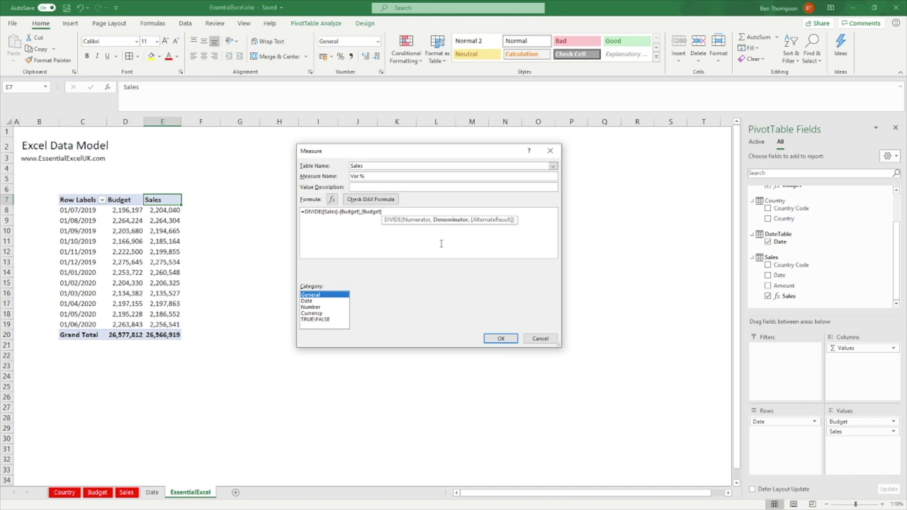
left_click(401, 216)
type(",BLANK")
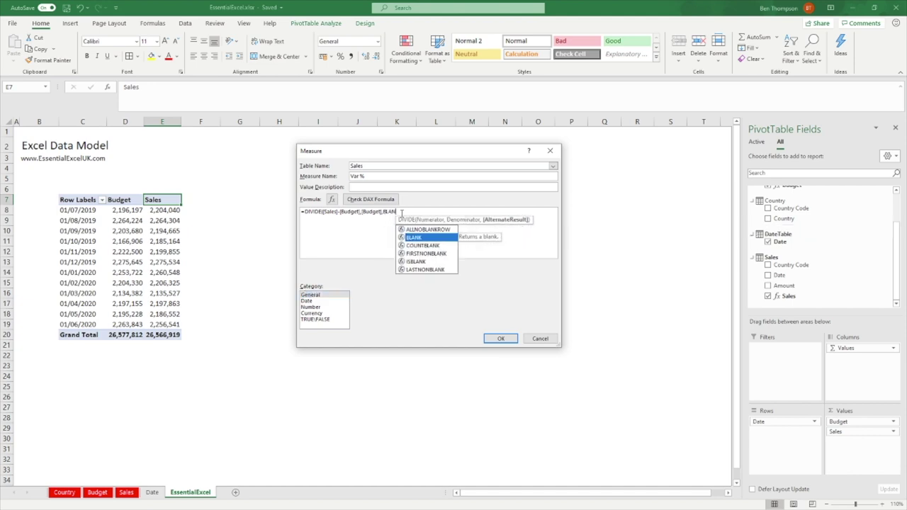
type("()")
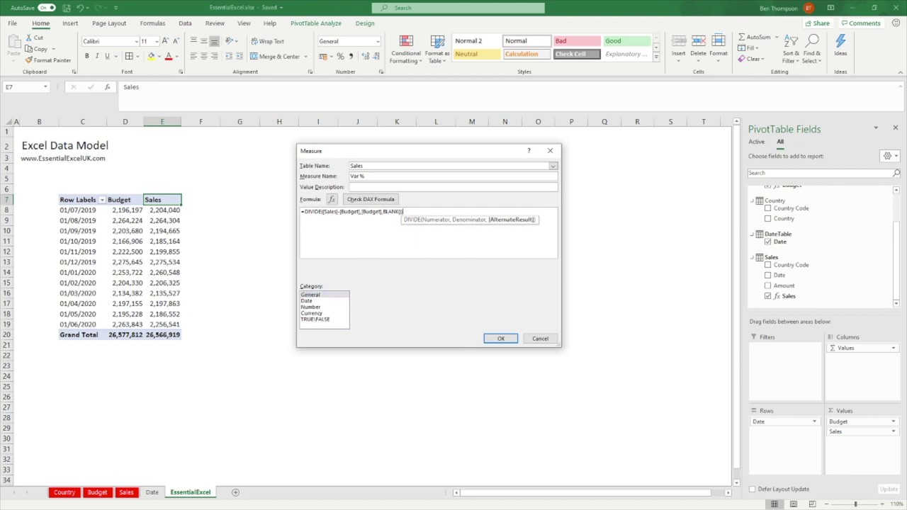
type(")")
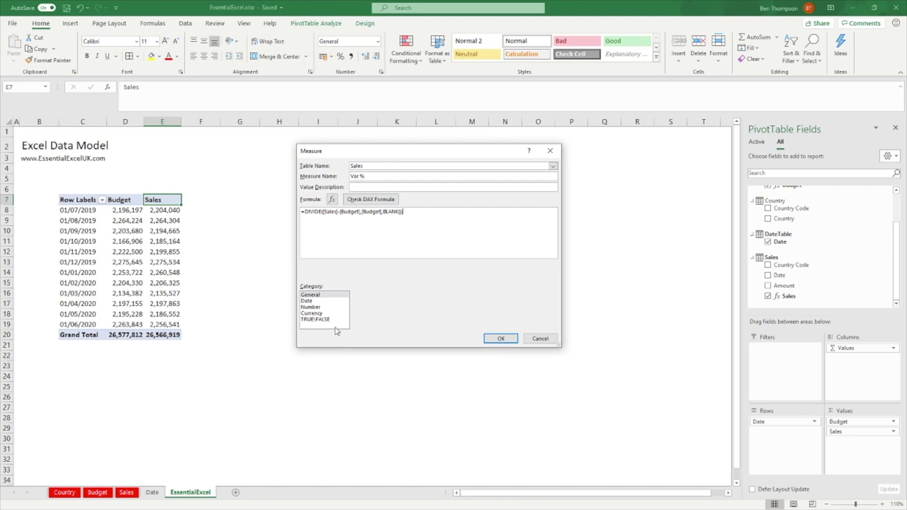
Step: Format the Var % measure as a percentage number with 1 decimal place and save it
left_click(322, 307)
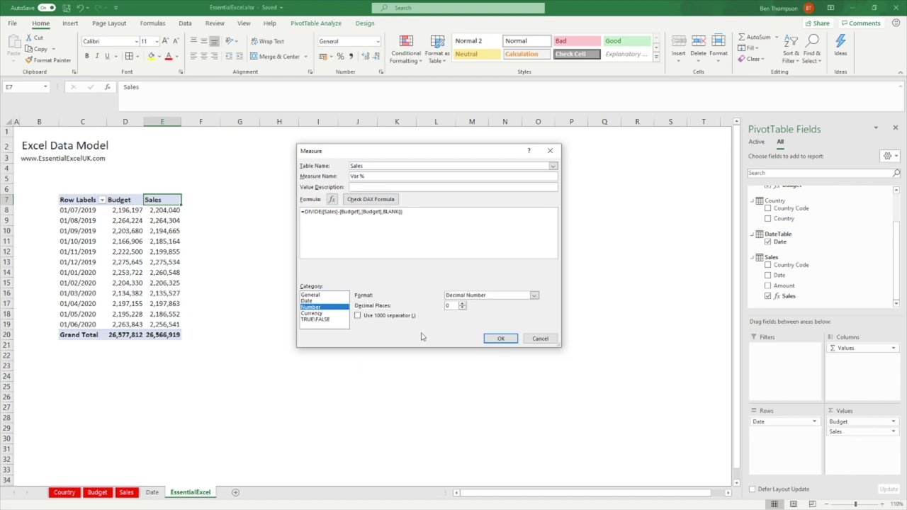
left_click(493, 295)
left_click(478, 322)
left_click(462, 303)
left_click(501, 339)
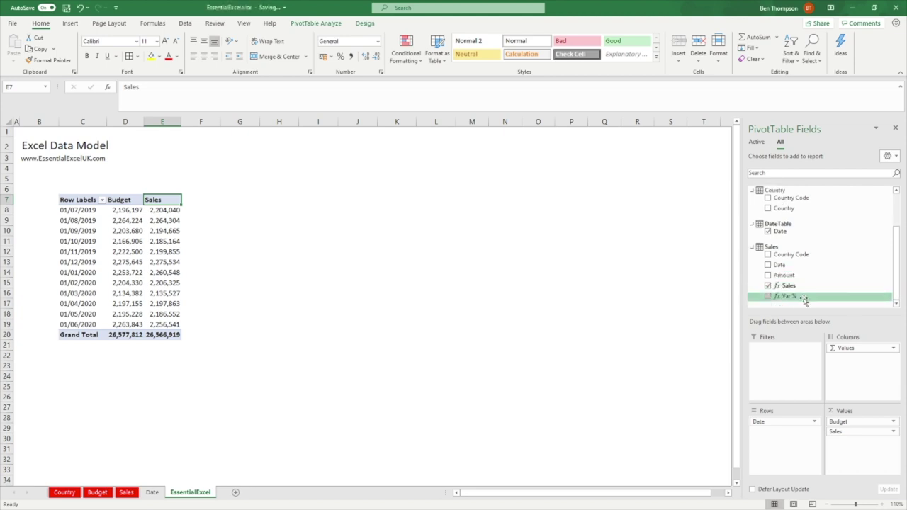
Step: Add the Var % measure to the PivotTable values and check the Budget, Sales and Var % figures for 01/07/2019
left_click_drag(804, 298, 866, 454)
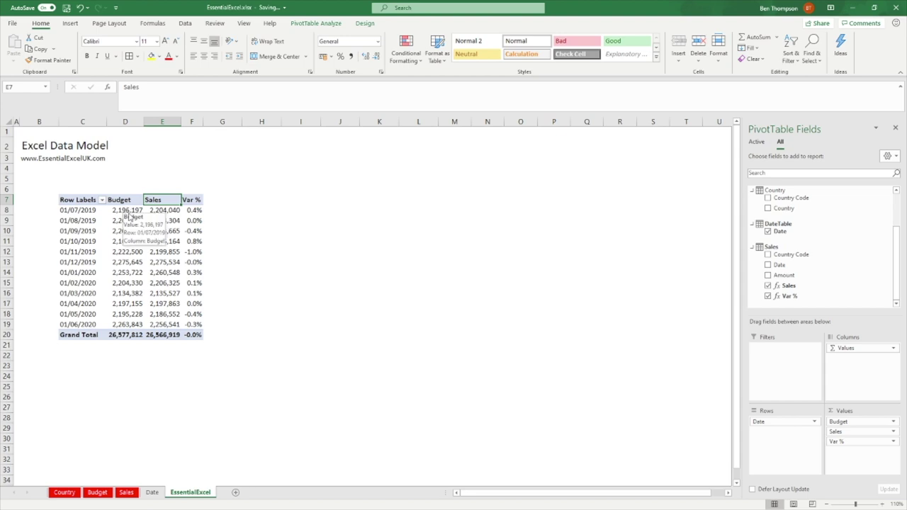
left_click(132, 211)
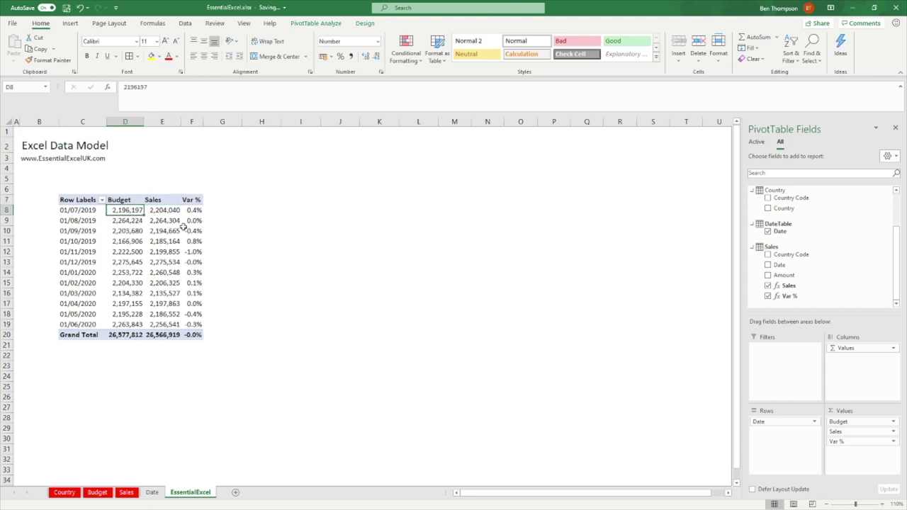
left_click(173, 211)
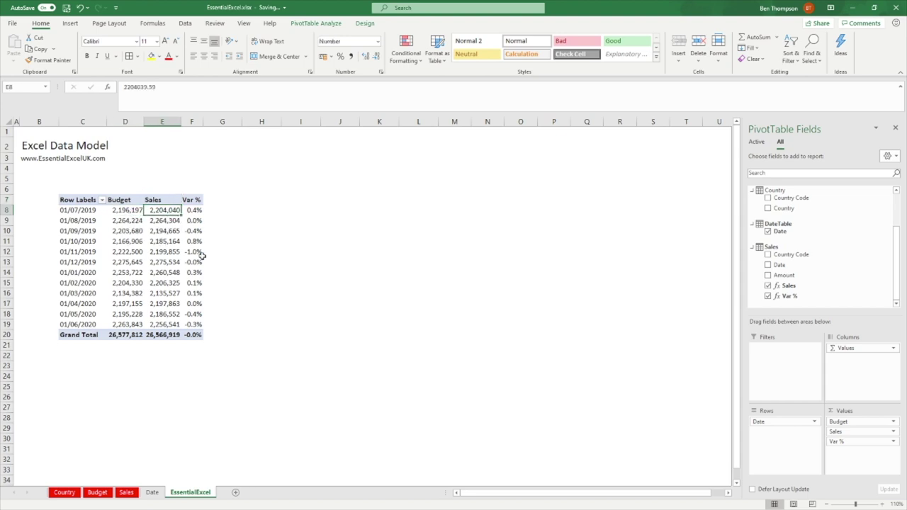
left_click(201, 210)
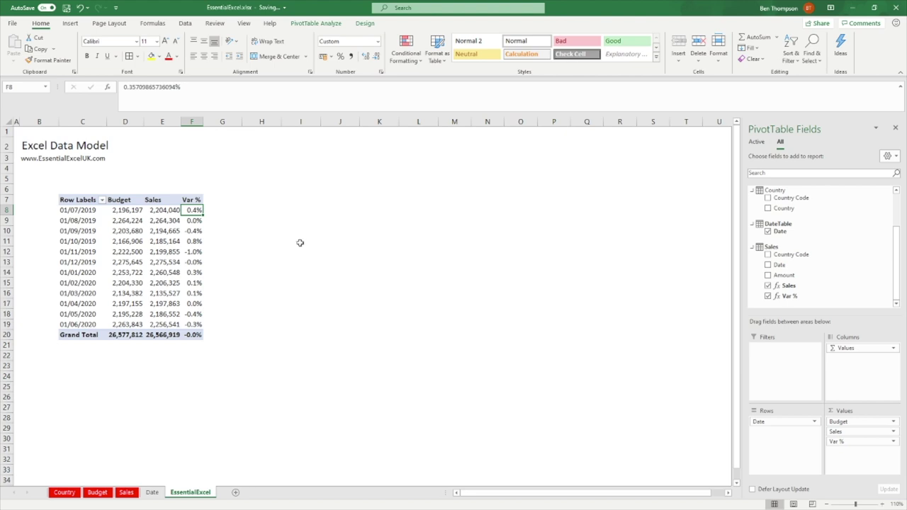
Step: Insert a Country slicer for the PivotTable and enlarge it to about 11.4 cm high and 5.9 cm wide beside the table
left_click(168, 229)
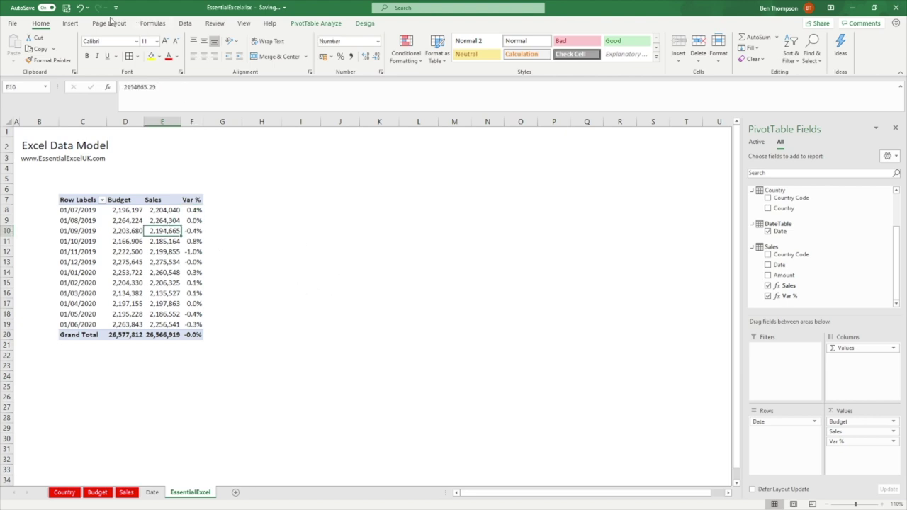
left_click(70, 22)
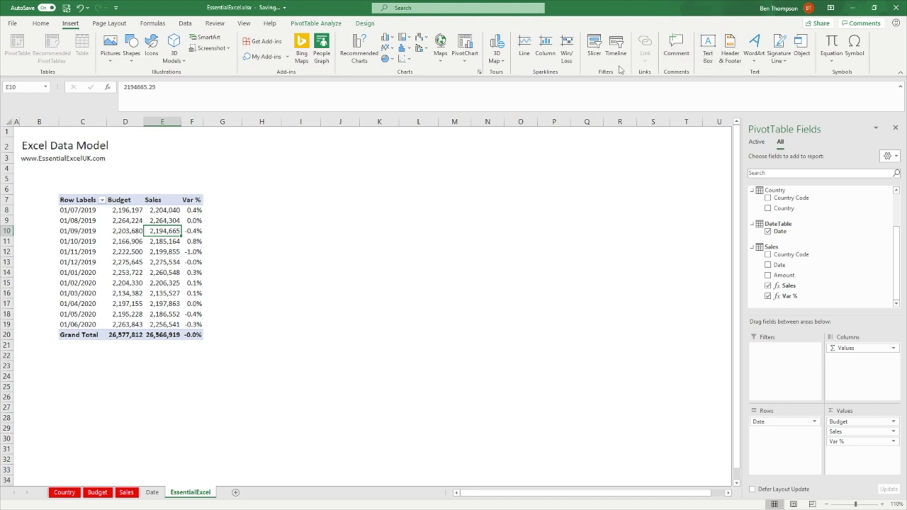
left_click(594, 46)
left_click(419, 252)
left_click(421, 352)
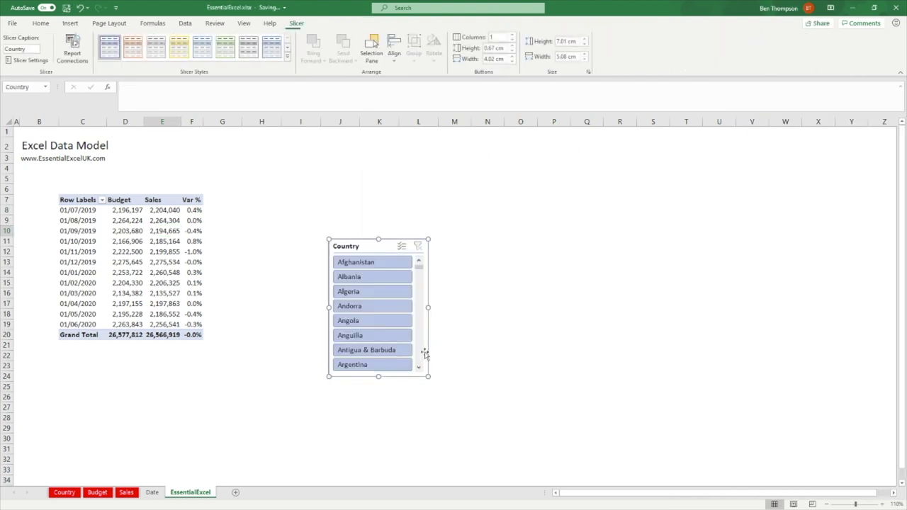
left_click_drag(329, 240, 313, 149)
left_click_drag(401, 156, 368, 182)
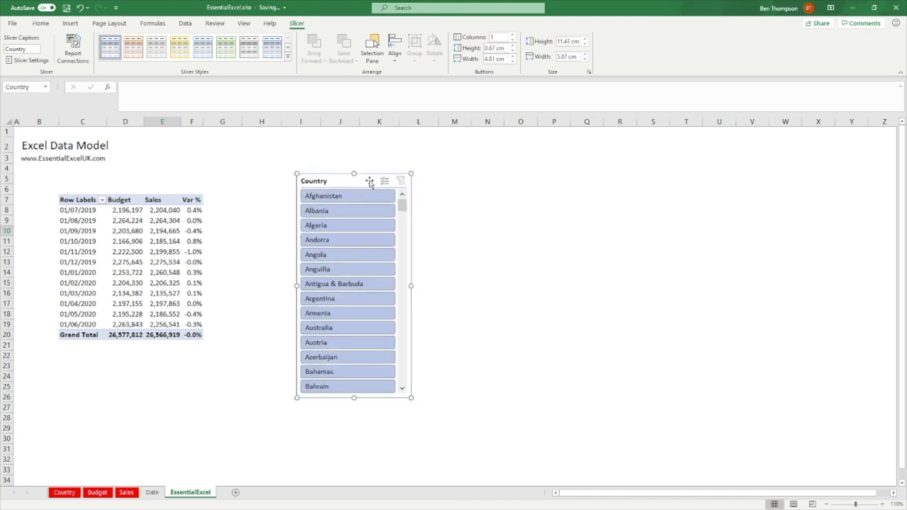
Step: Filter the PivotTable with the Country slicer by Bulgaria, Burundi and Cameroon, one country at a time
scroll(345, 273, "down", 7)
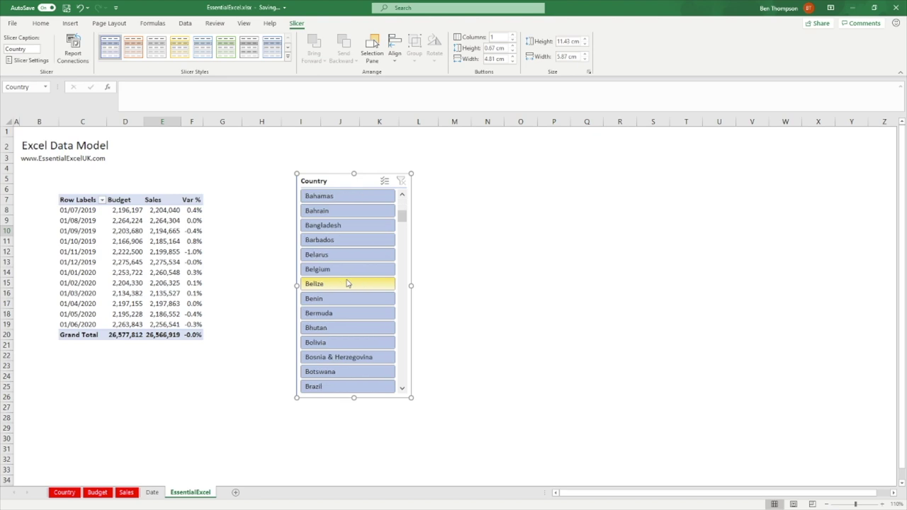
left_click(347, 283)
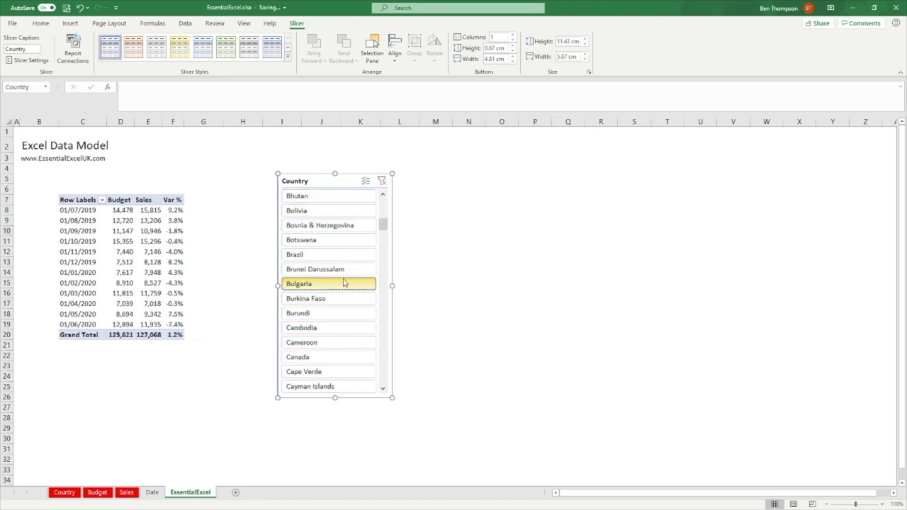
left_click(348, 316)
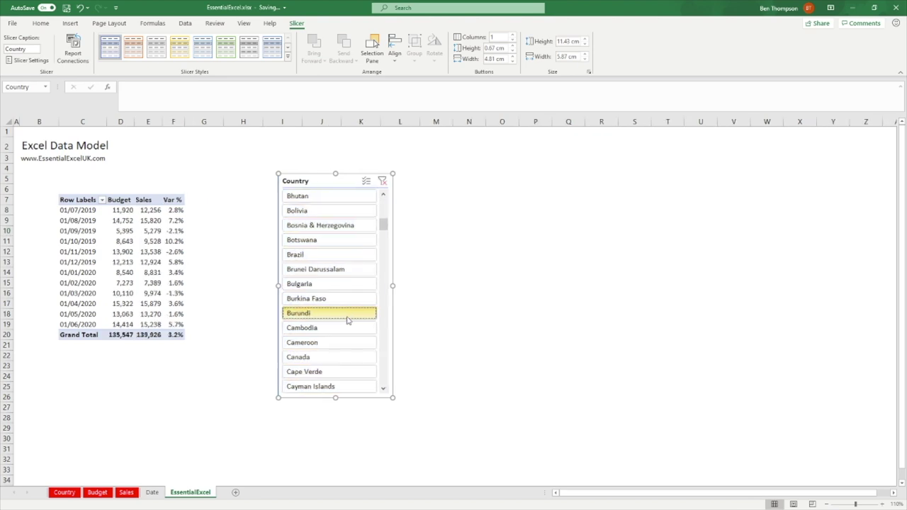
left_click(340, 344)
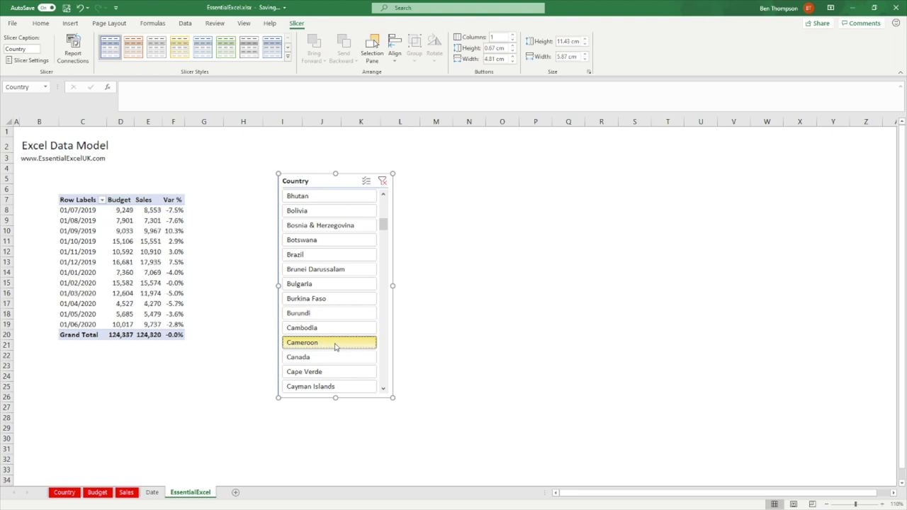